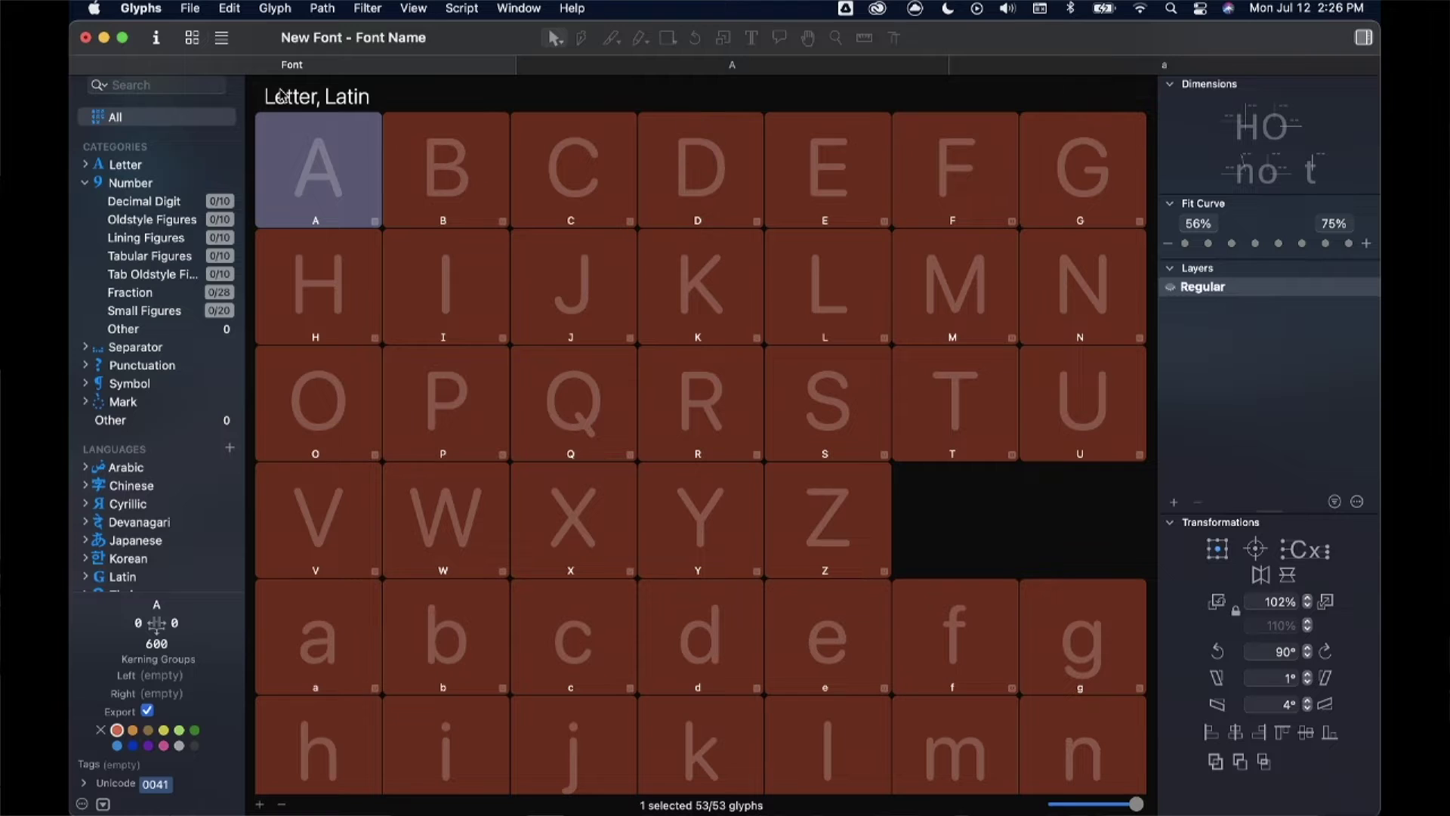
In Font Info, replace the family name 'Font Name' with '250-MC-Font'.
{"action": "left_click", "coordinate": [157, 42]}
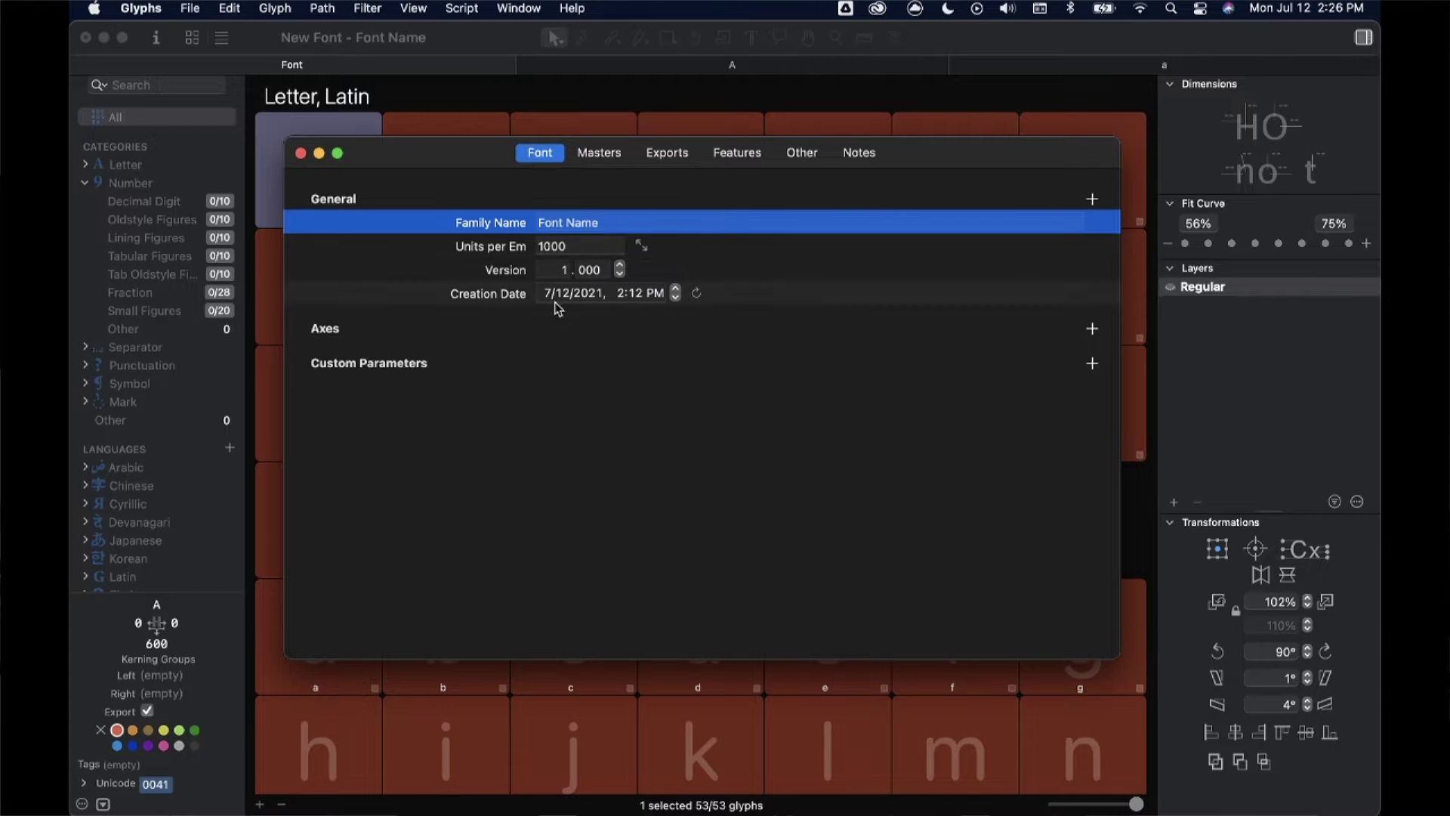
{"action": "left_click", "coordinate": [614, 222]}
{"action": "left_click_drag", "start_coordinate": [616, 221], "coordinate": [515, 224]}
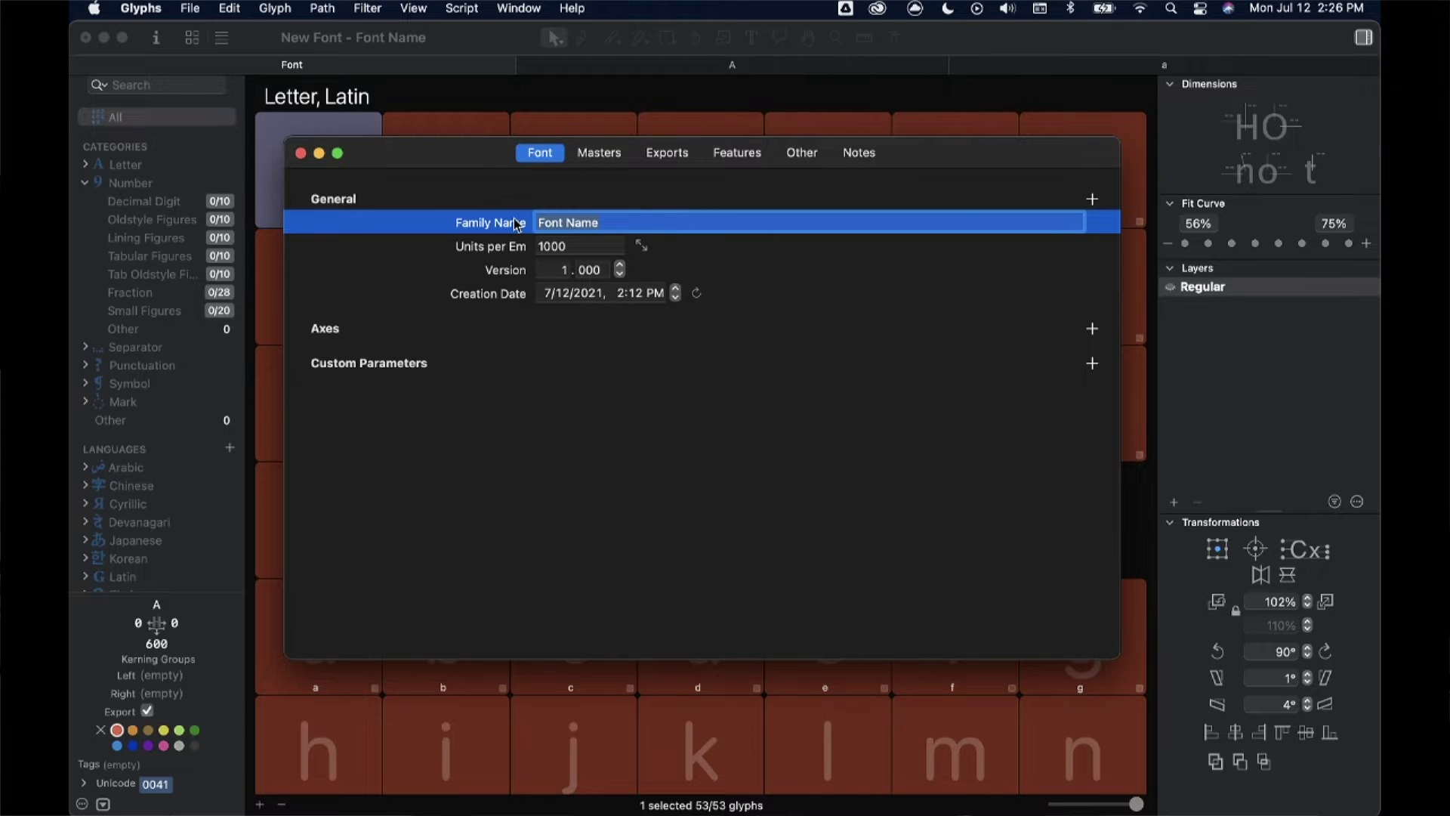
{"action": "type", "text": "250-MC-Font"}
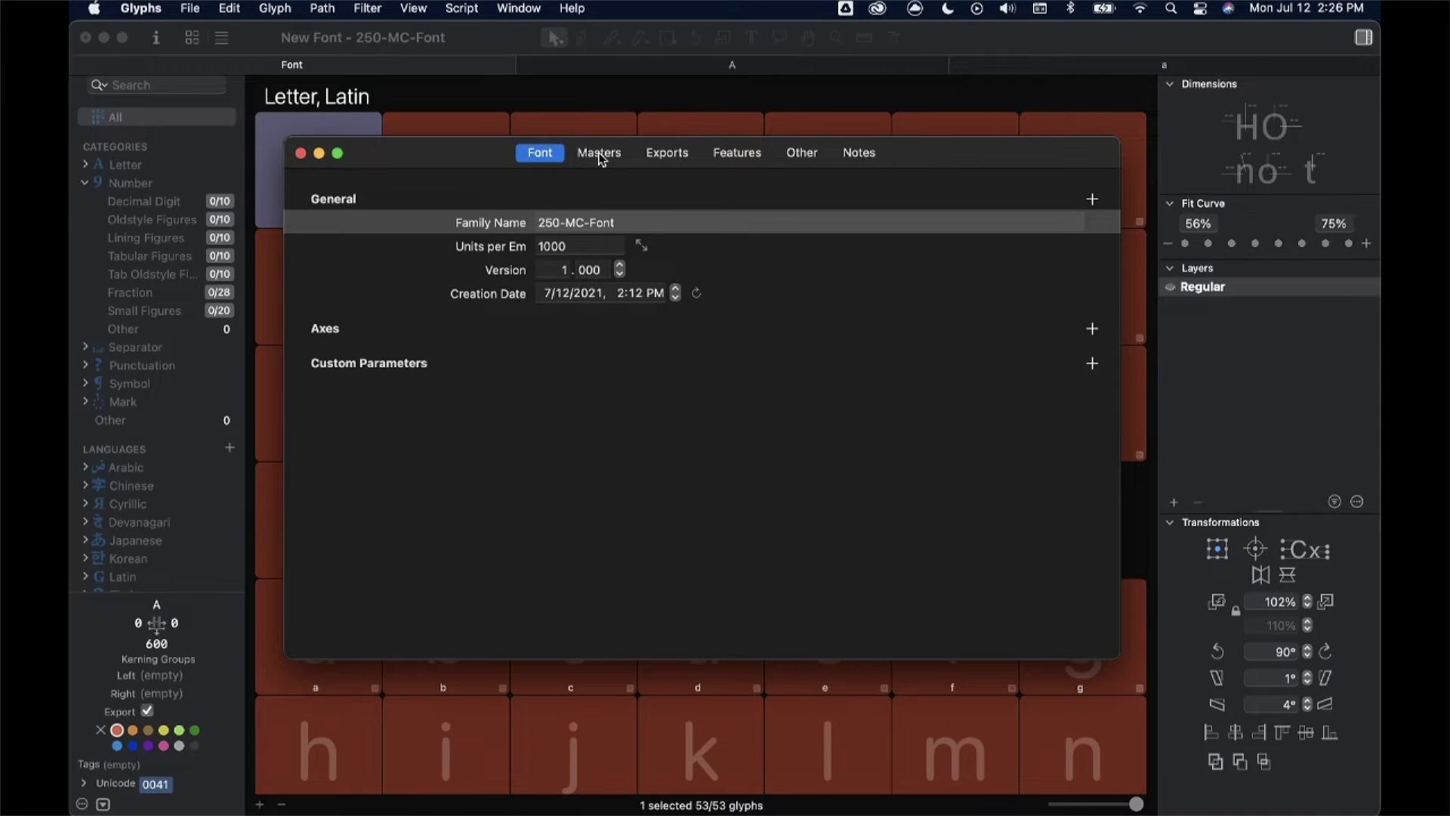
{"action": "left_click", "coordinate": [600, 154]}
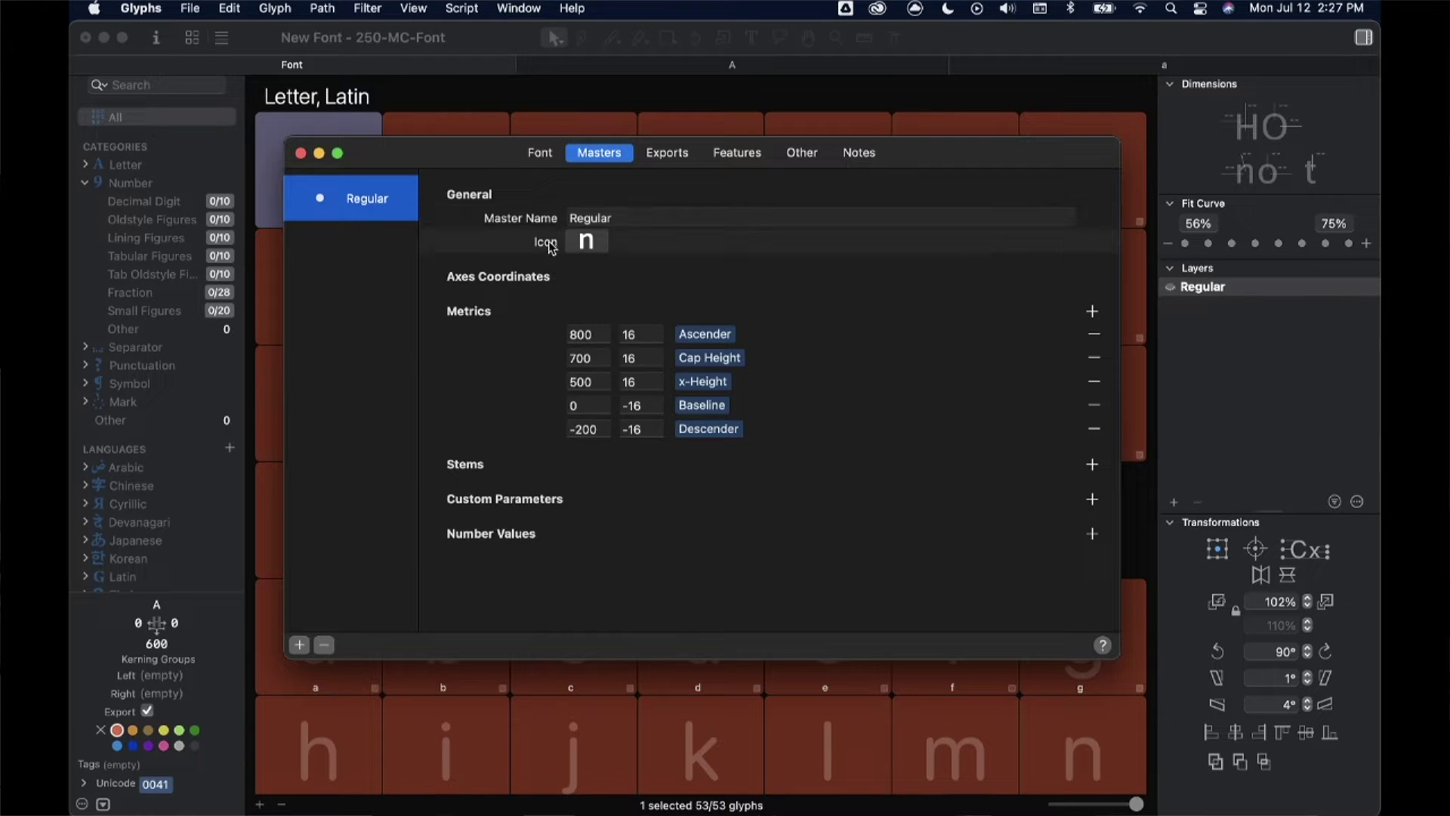
Check the Regular master's icon picker and keep glyph n as its icon.
{"action": "left_click", "coordinate": [589, 242]}
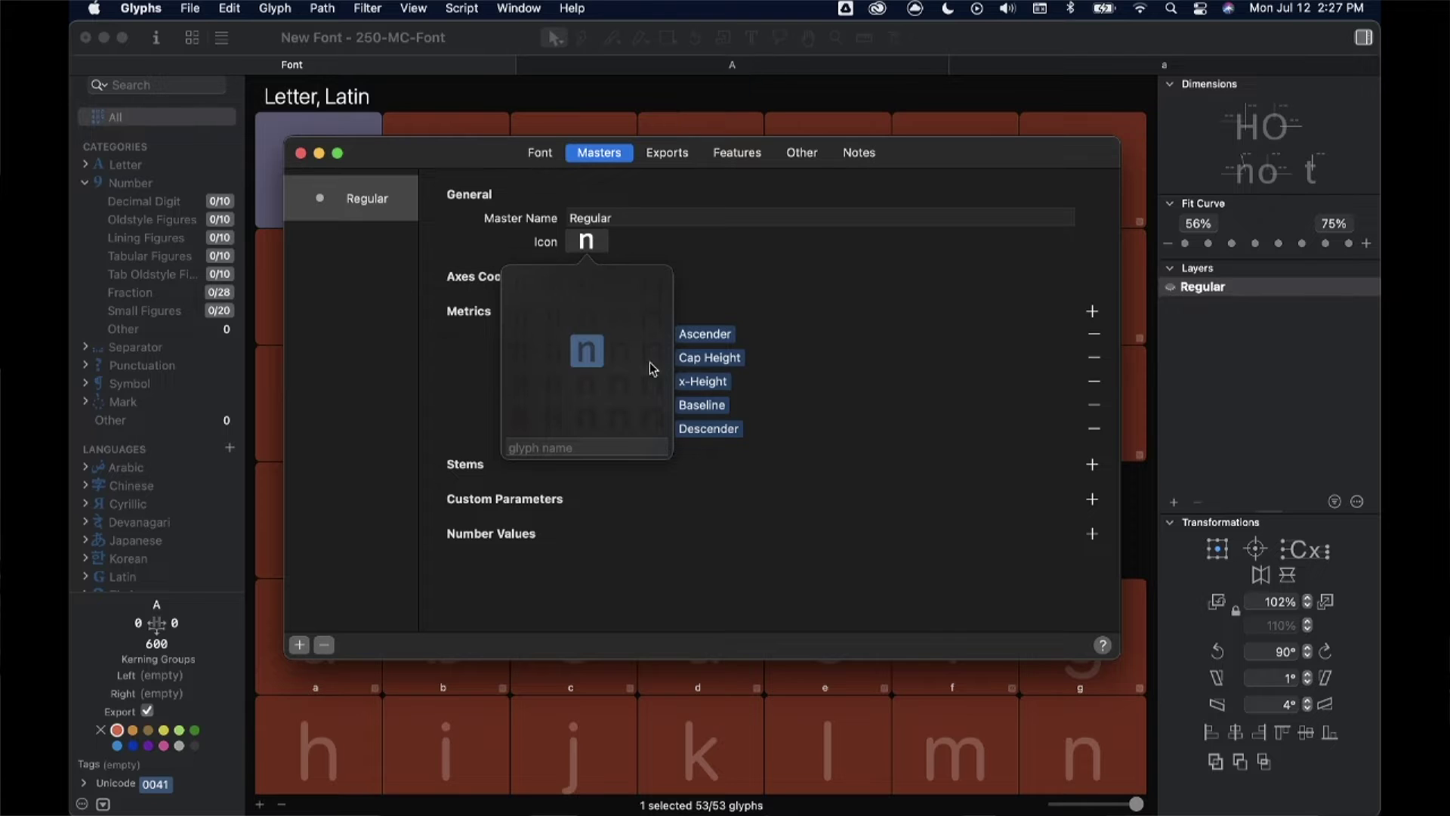
{"action": "left_click", "coordinate": [449, 238]}
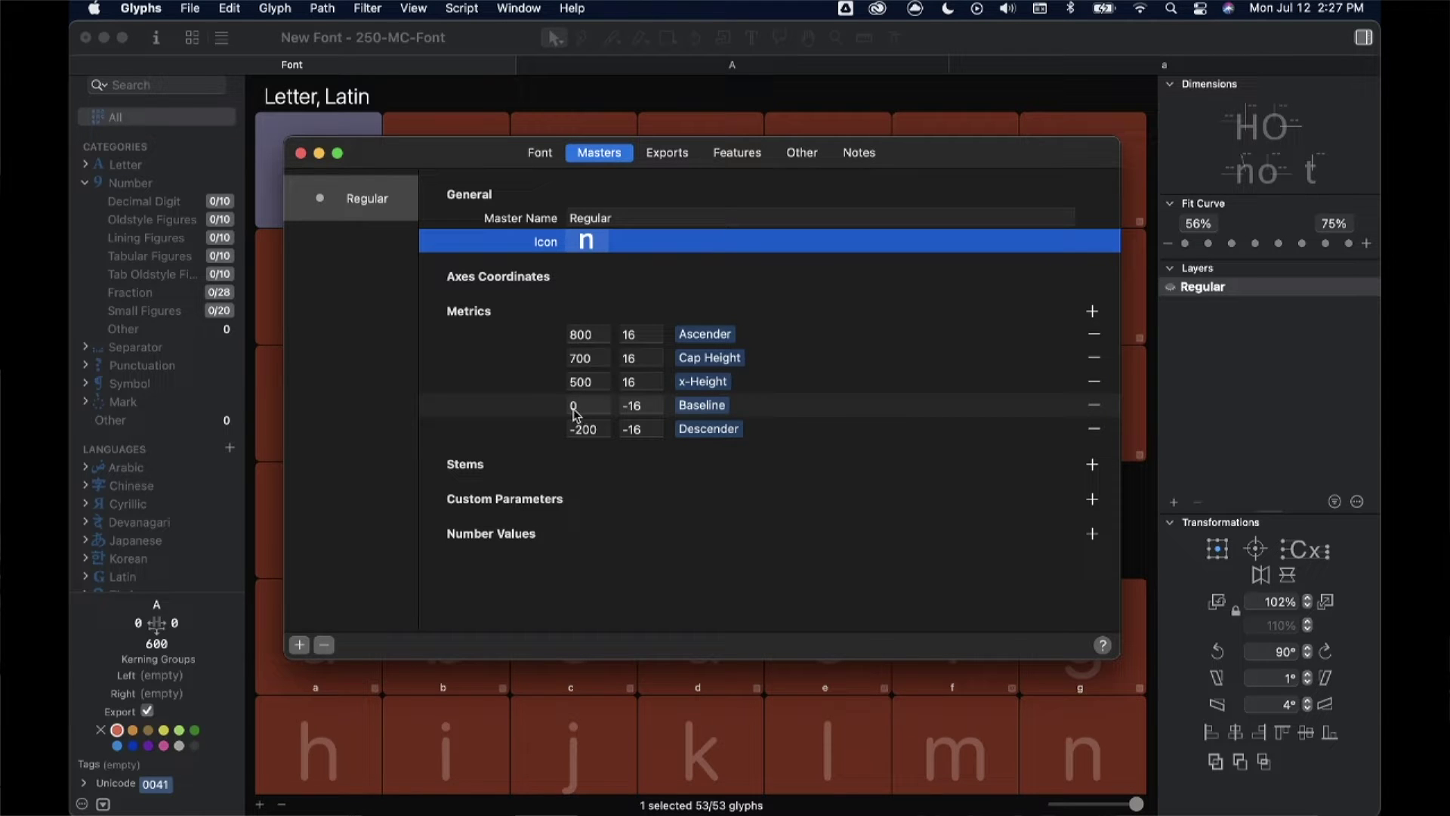
Open glyph A and move and narrow the Font Info window so the A is visible.
{"action": "left_click", "coordinate": [731, 67]}
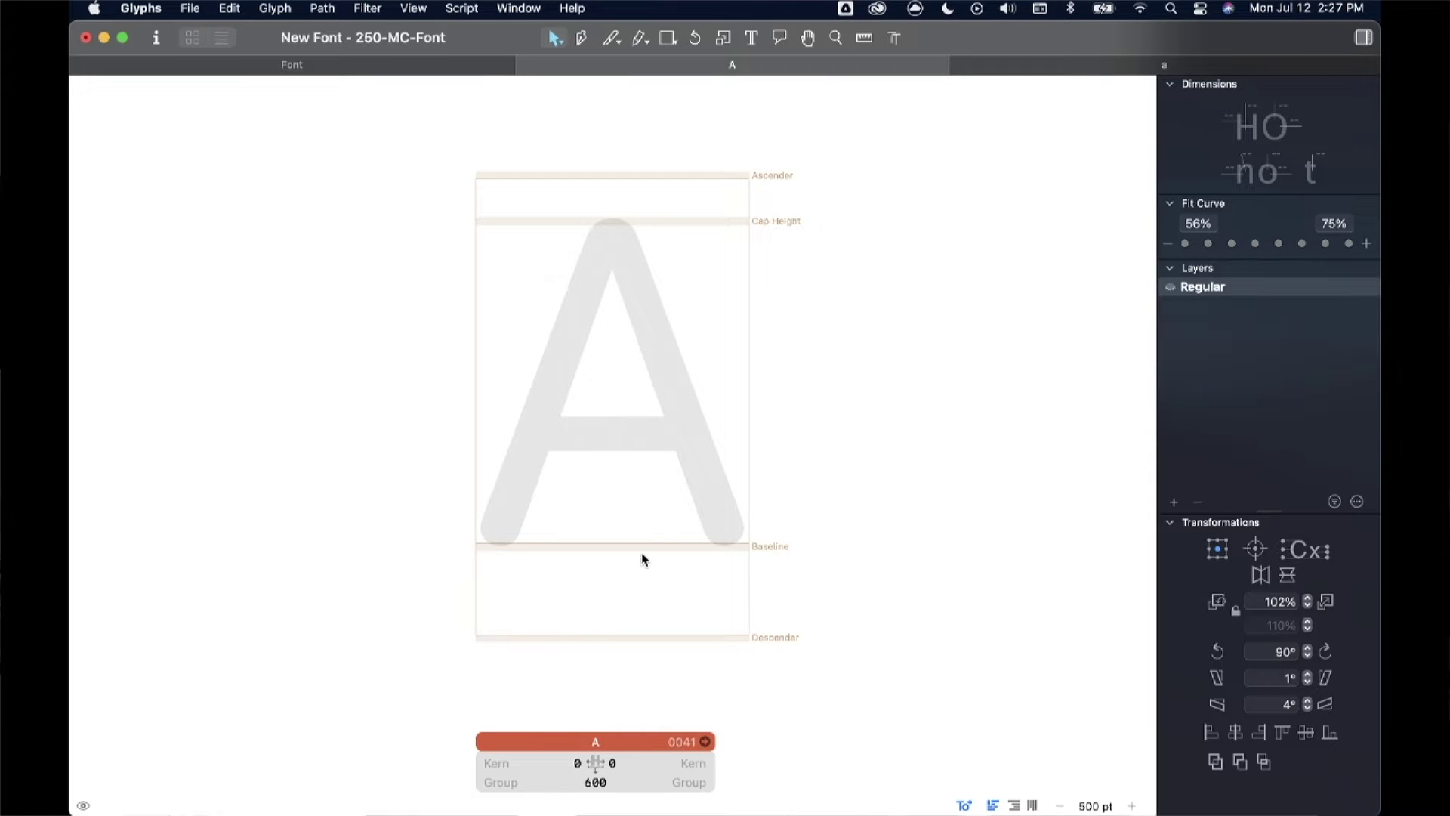
{"action": "left_click", "coordinate": [156, 37]}
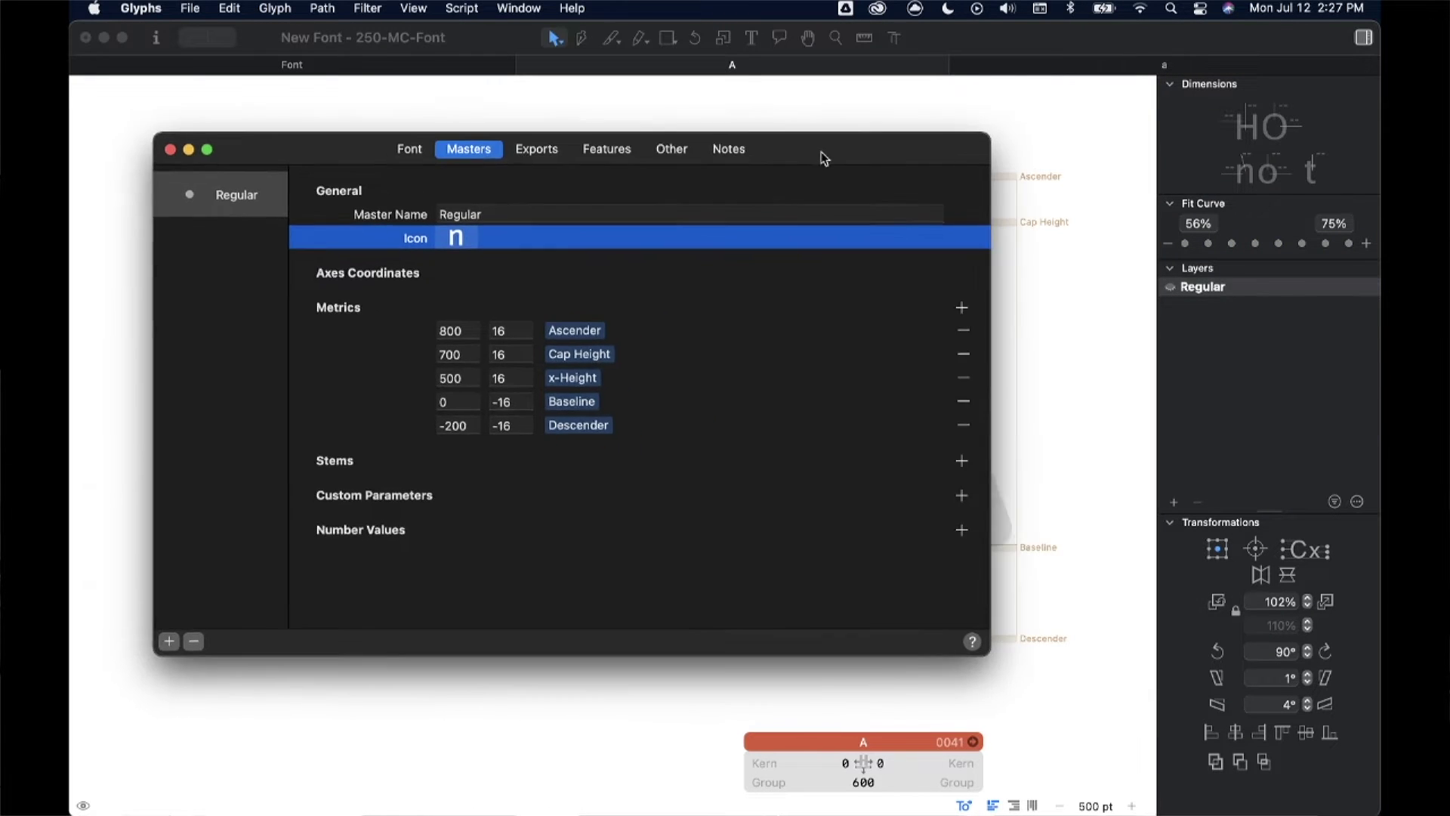
{"action": "left_click_drag", "start_coordinate": [825, 158], "coordinate": [740, 165]}
{"action": "left_click_drag", "start_coordinate": [905, 210], "coordinate": [719, 211]}
{"action": "left_click_drag", "start_coordinate": [596, 154], "coordinate": [598, 182]}
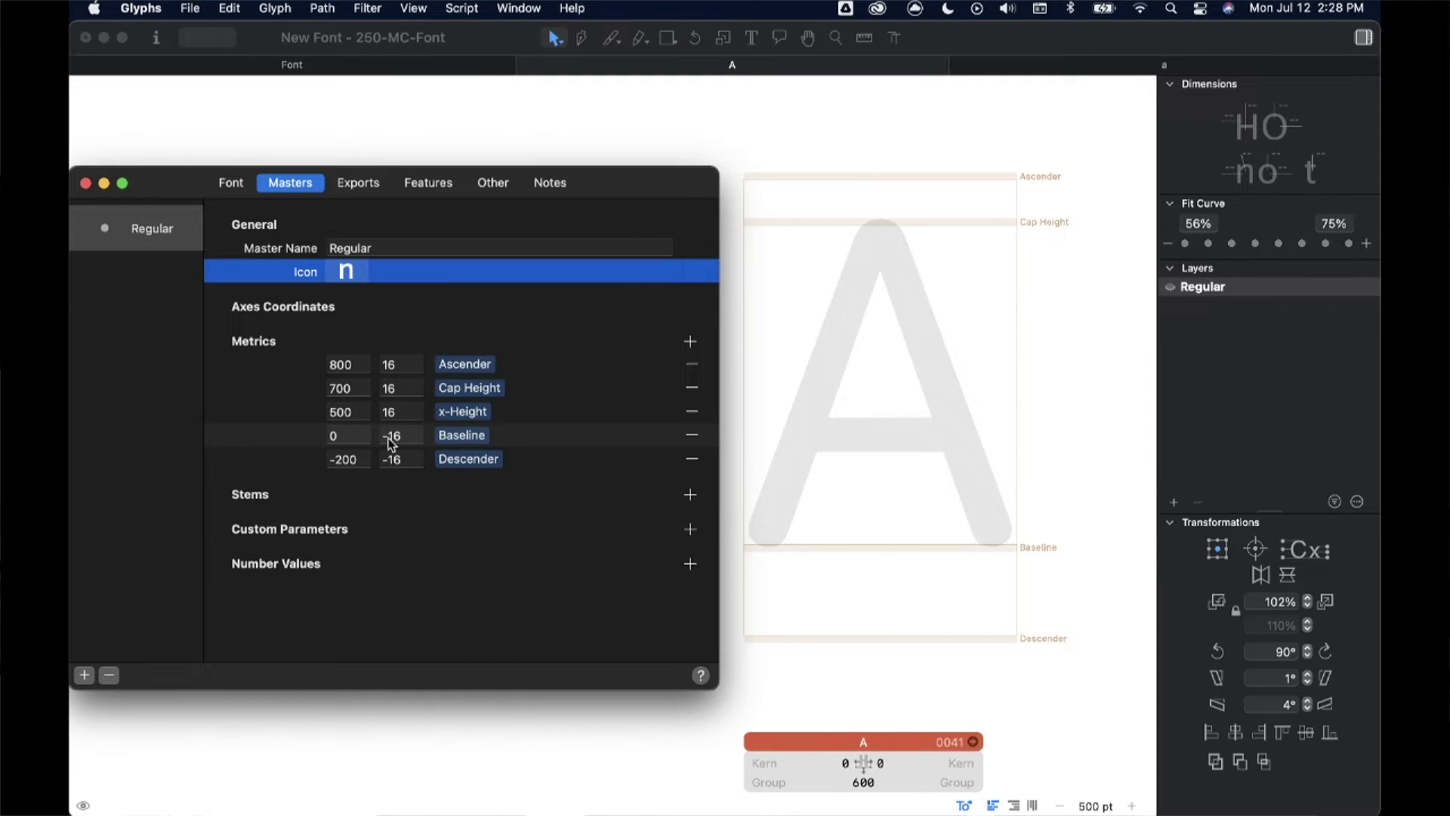
Close Font Info, zoom in around the baseline of A, then reopen the master settings.
{"action": "key", "text": "super+w"}
{"action": "scroll", "coordinate": [877, 528], "scroll_direction": "up", "scroll_amount": 5}
{"action": "scroll", "coordinate": [877, 544], "scroll_direction": "up", "scroll_amount": 10}
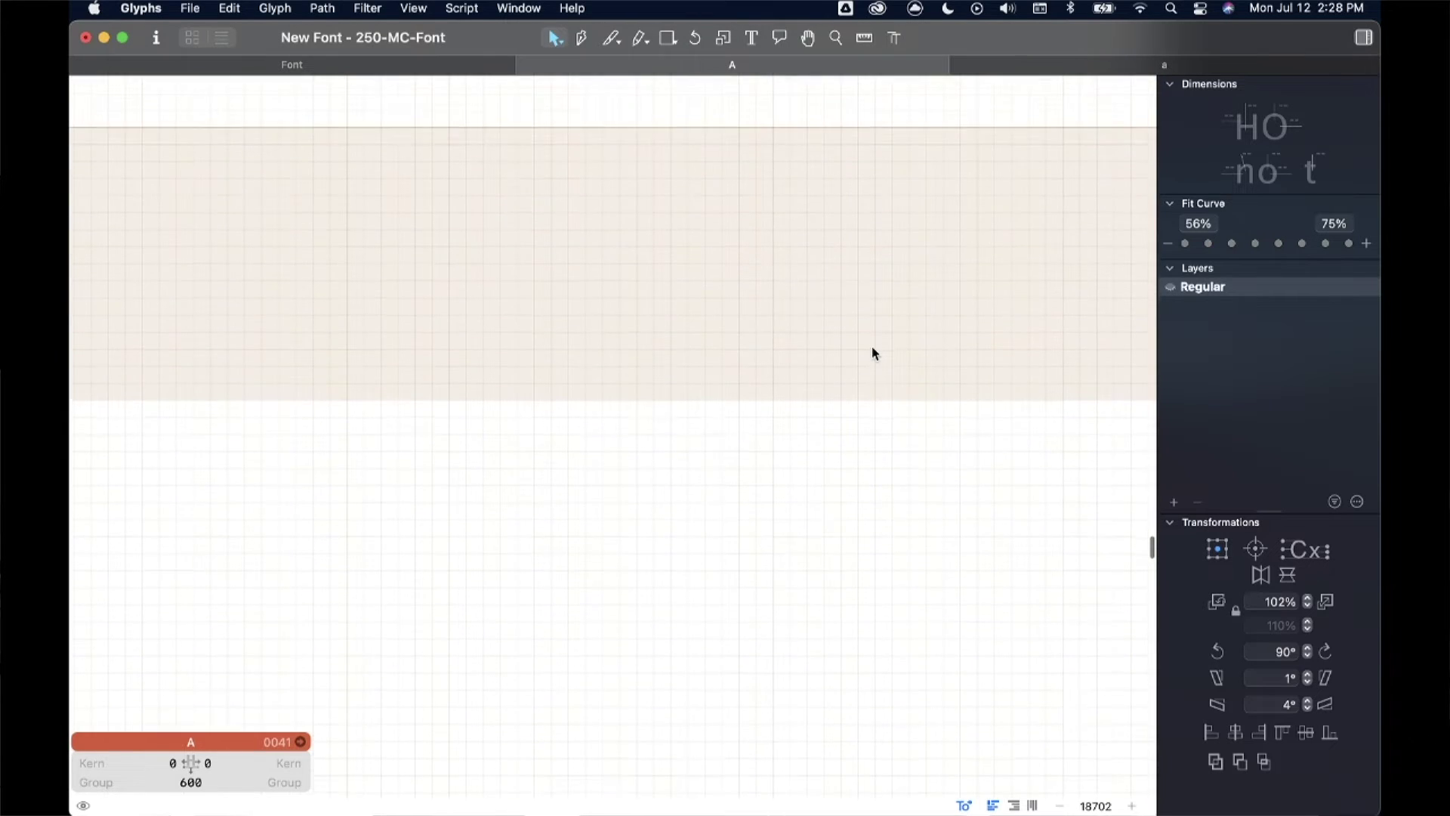
{"action": "scroll", "coordinate": [874, 353], "scroll_direction": "up", "scroll_amount": 1}
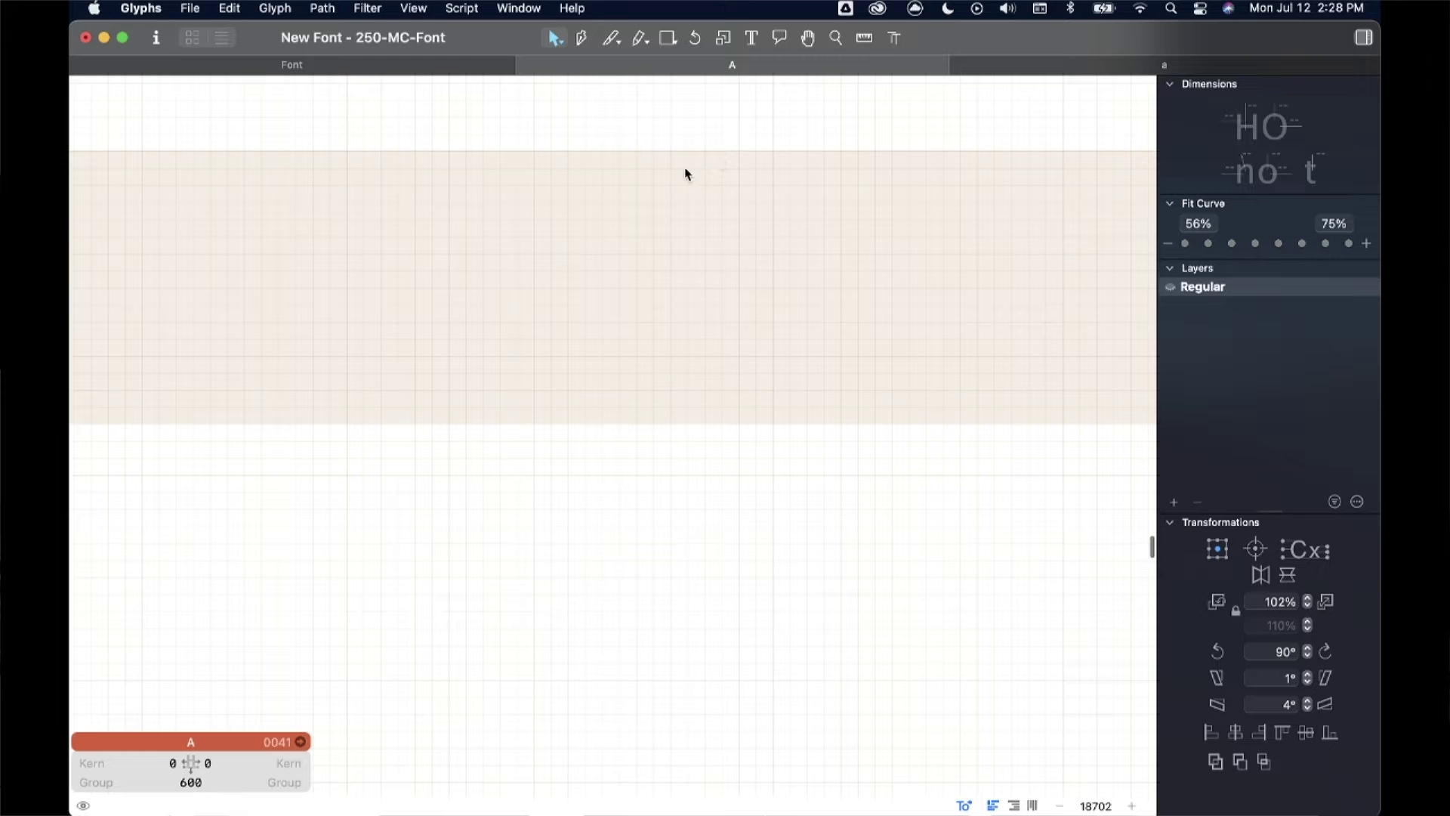
{"action": "scroll", "coordinate": [835, 534], "scroll_direction": "down", "scroll_amount": 15}
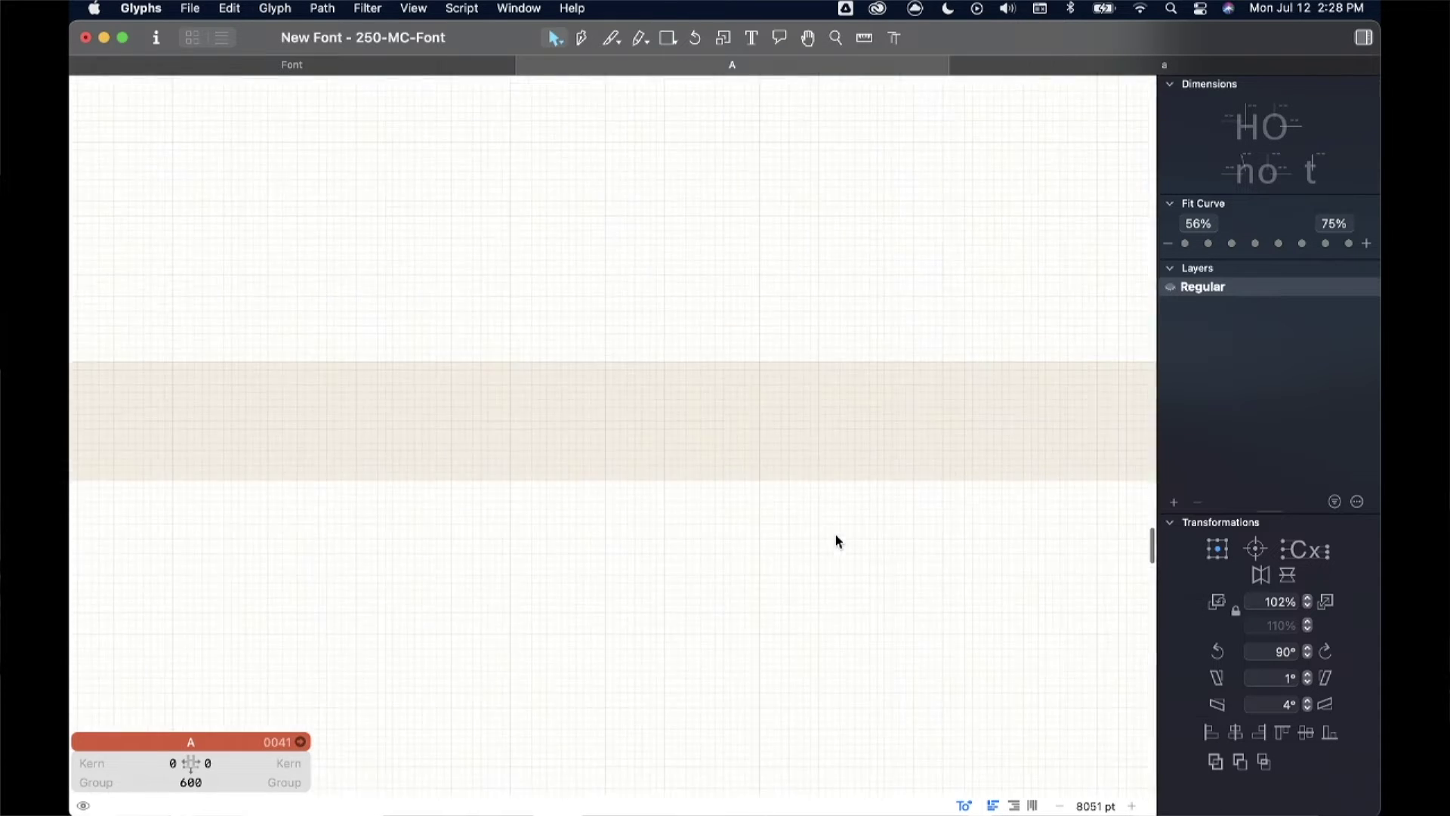
{"action": "scroll", "coordinate": [835, 528], "scroll_direction": "up", "scroll_amount": 3}
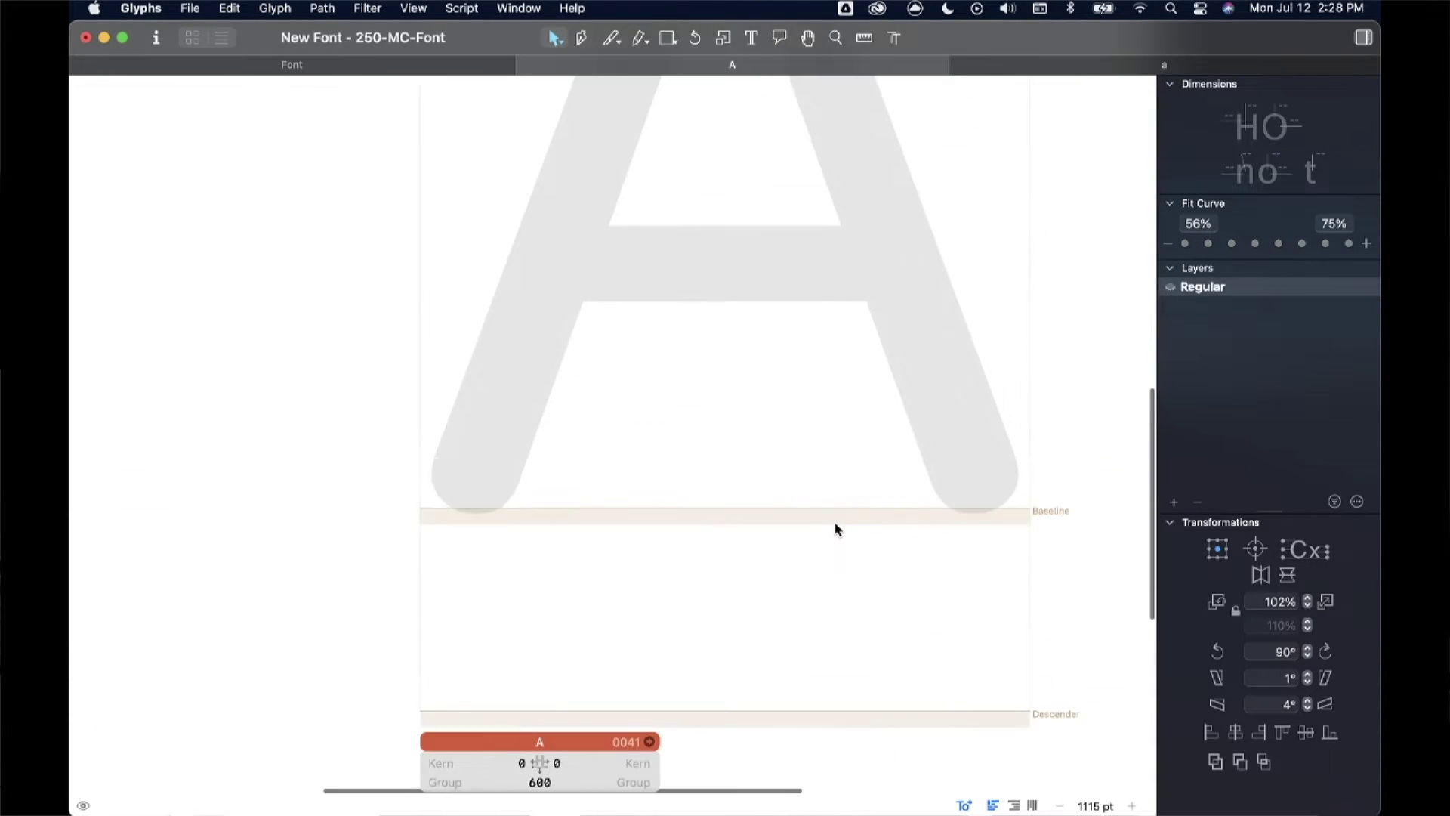
{"action": "scroll", "coordinate": [835, 528], "scroll_direction": "down", "scroll_amount": 4}
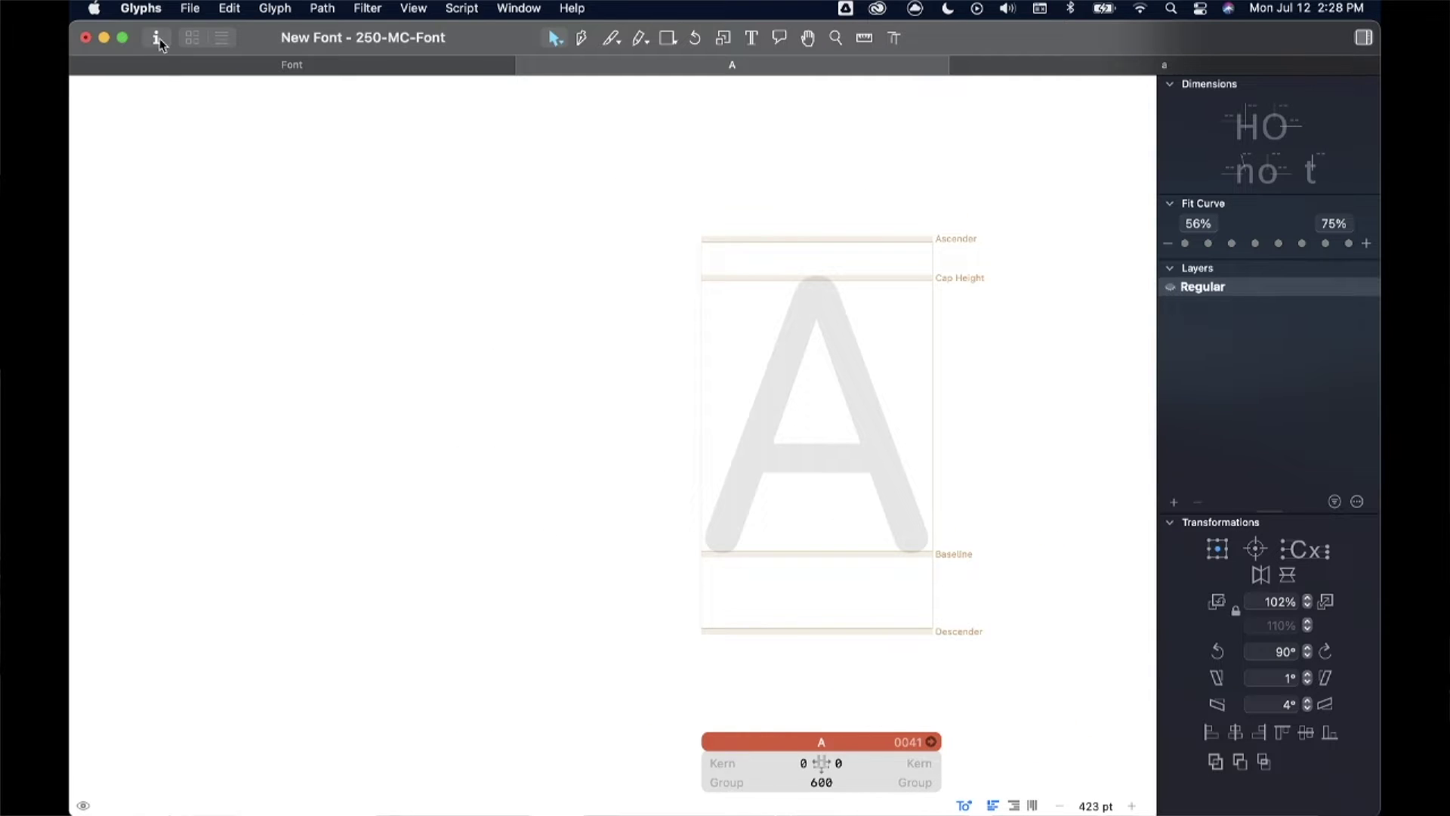
{"action": "left_click", "coordinate": [155, 38]}
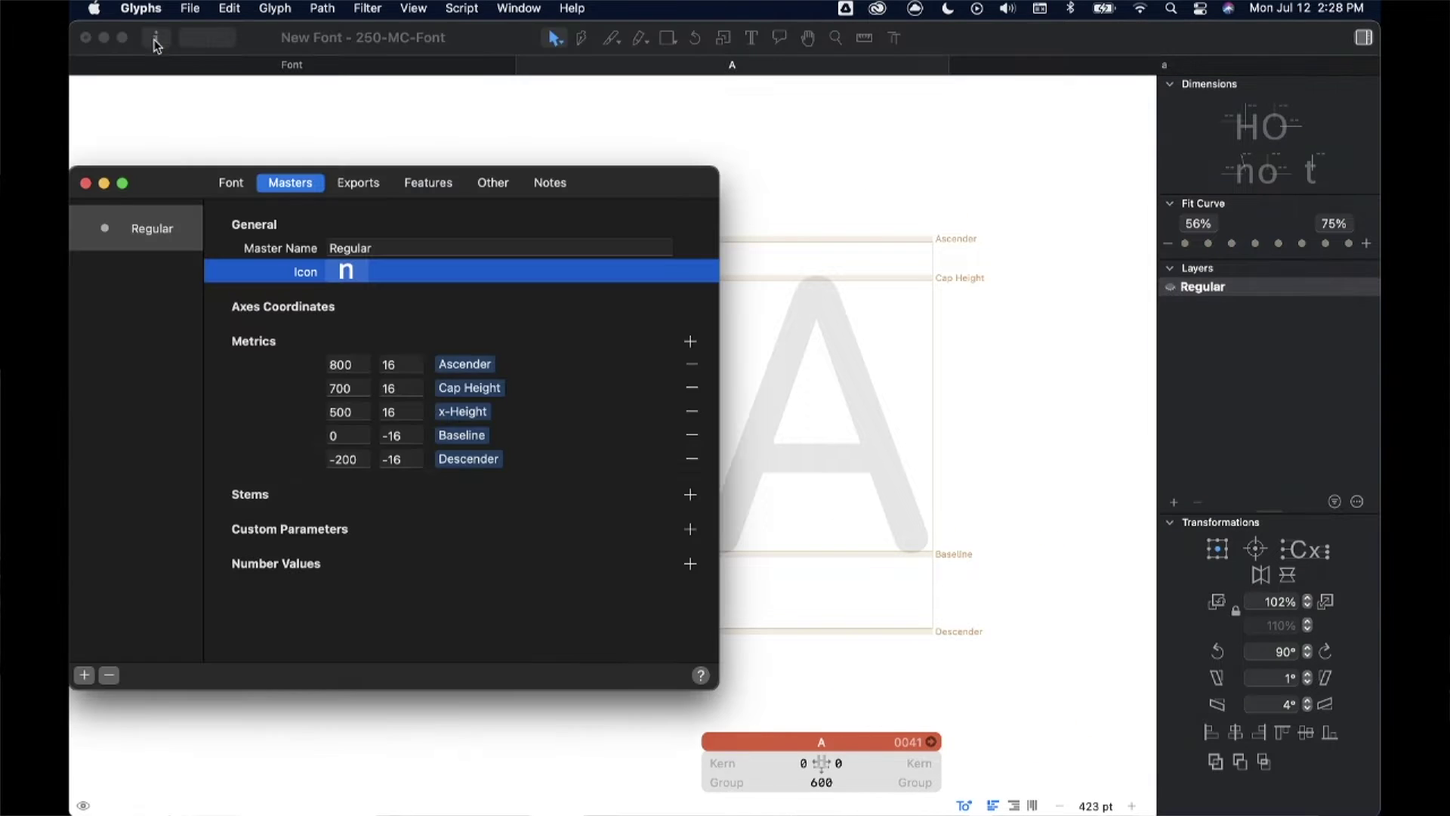
Enter -50 for baseline overshoot, 600 for cap height and 1200 for ascender.
{"action": "left_click", "coordinate": [404, 436]}
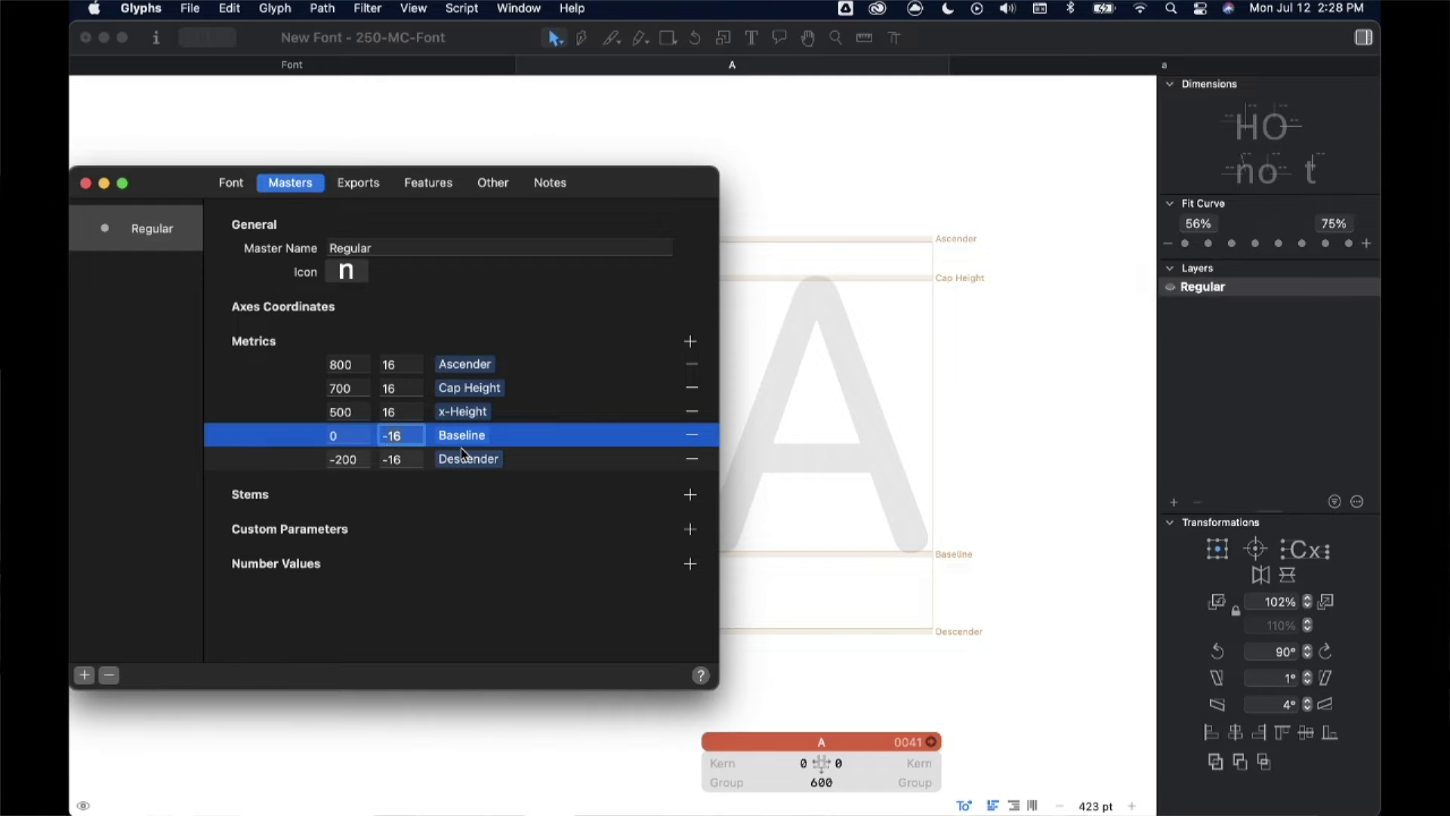
{"action": "type", "text": "-50"}
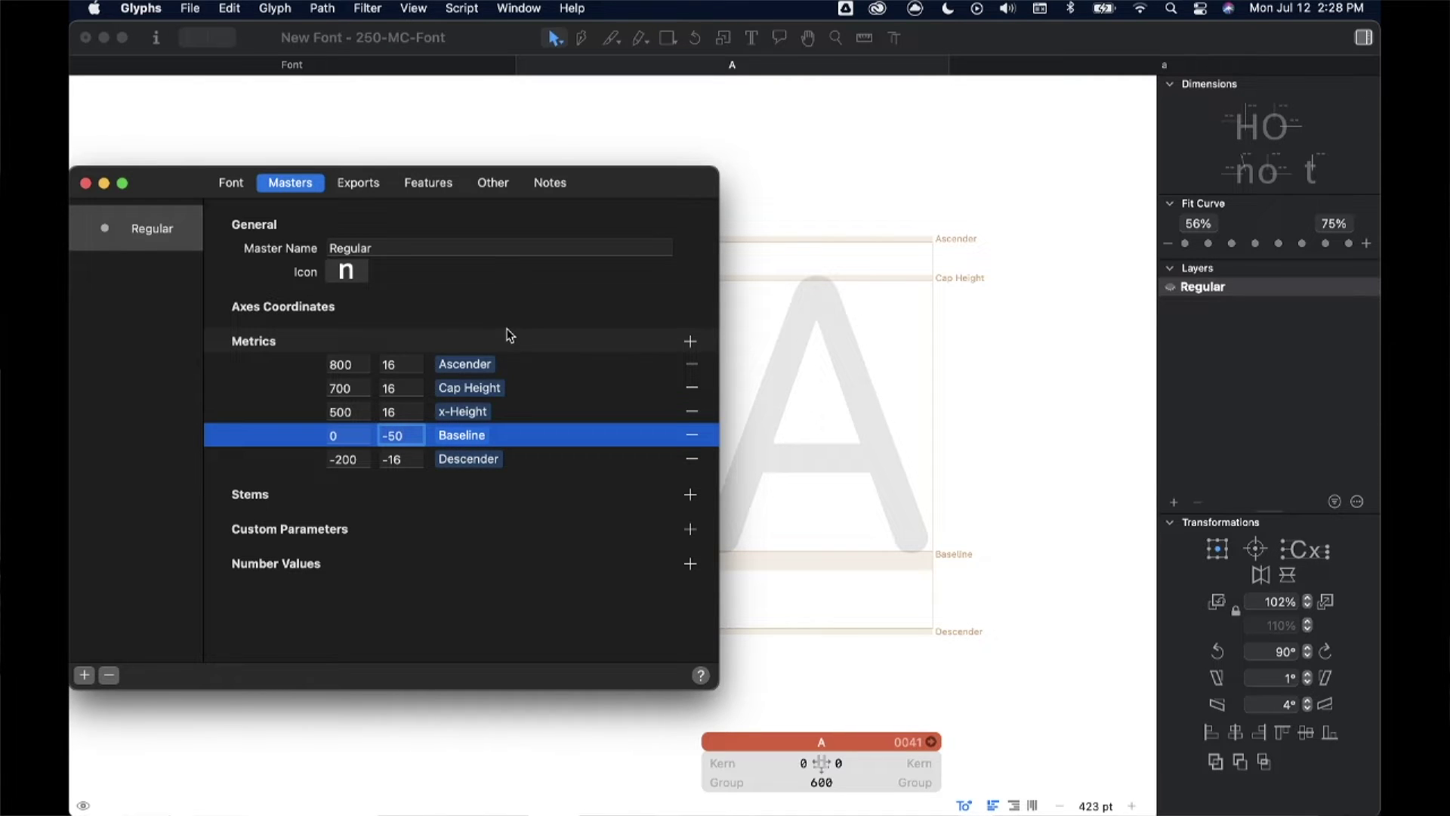
{"action": "scroll", "coordinate": [818, 372], "scroll_direction": "left", "scroll_amount": 5}
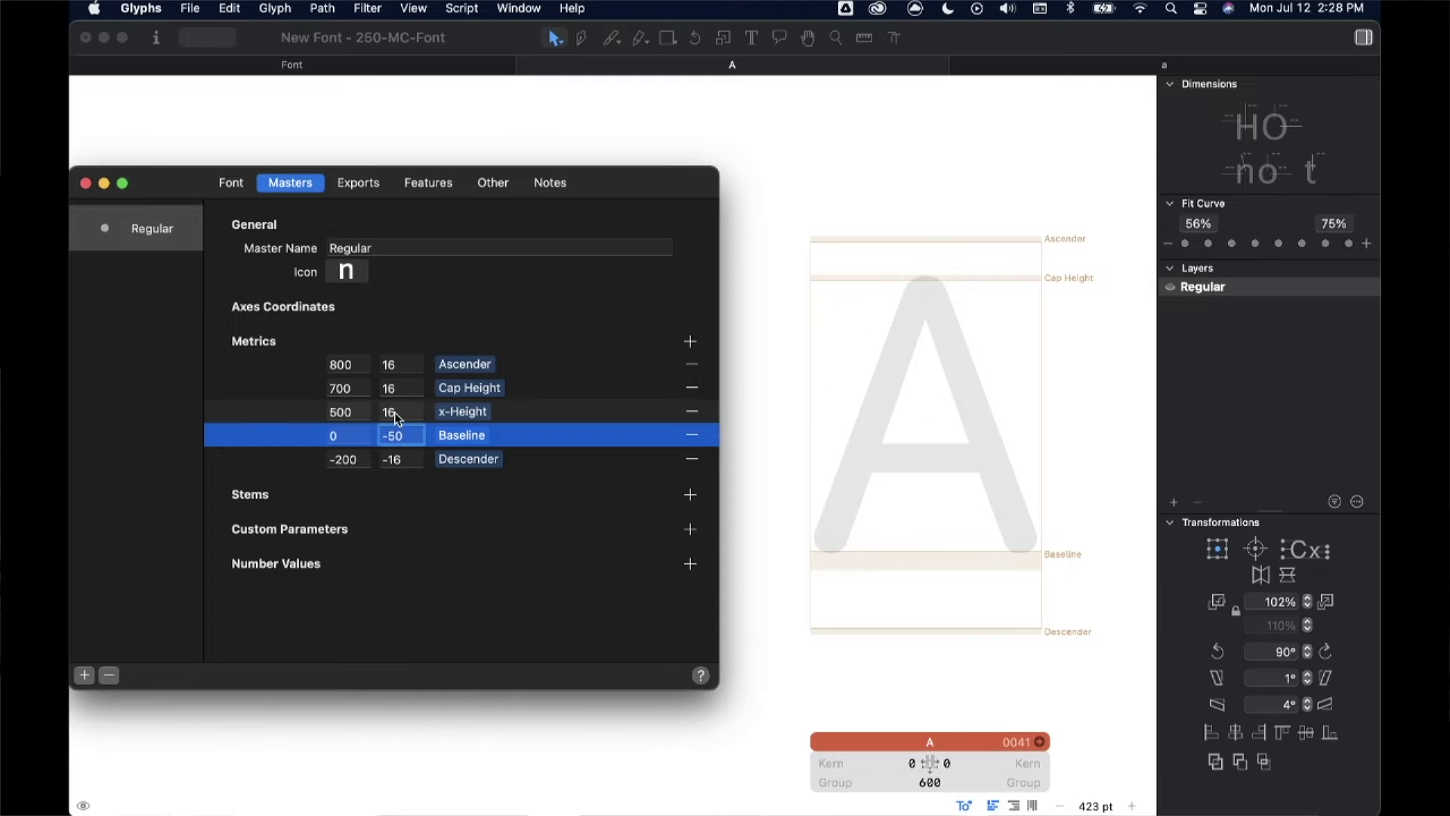
{"action": "left_click", "coordinate": [403, 388]}
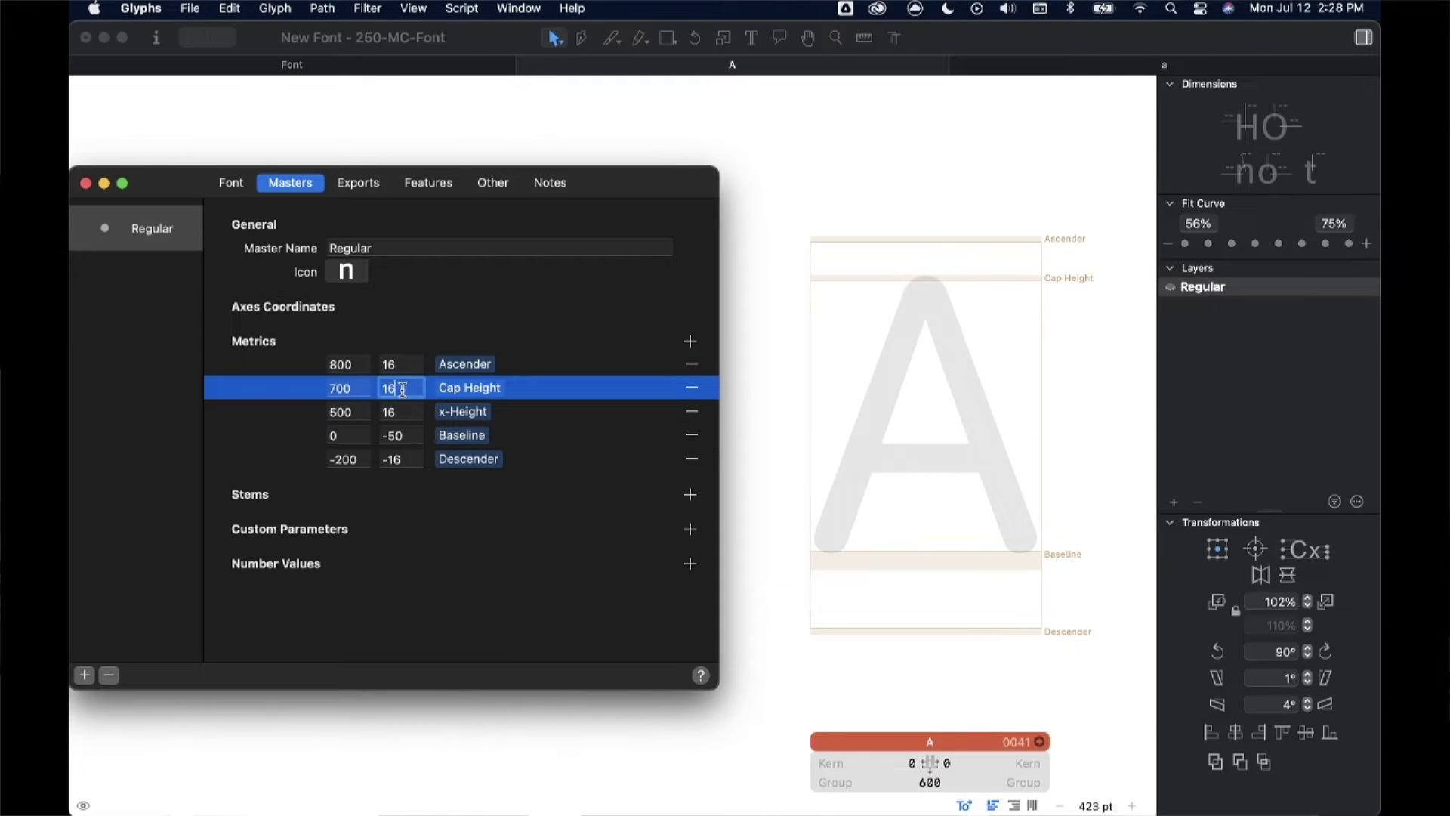
{"action": "left_click", "coordinate": [337, 394]}
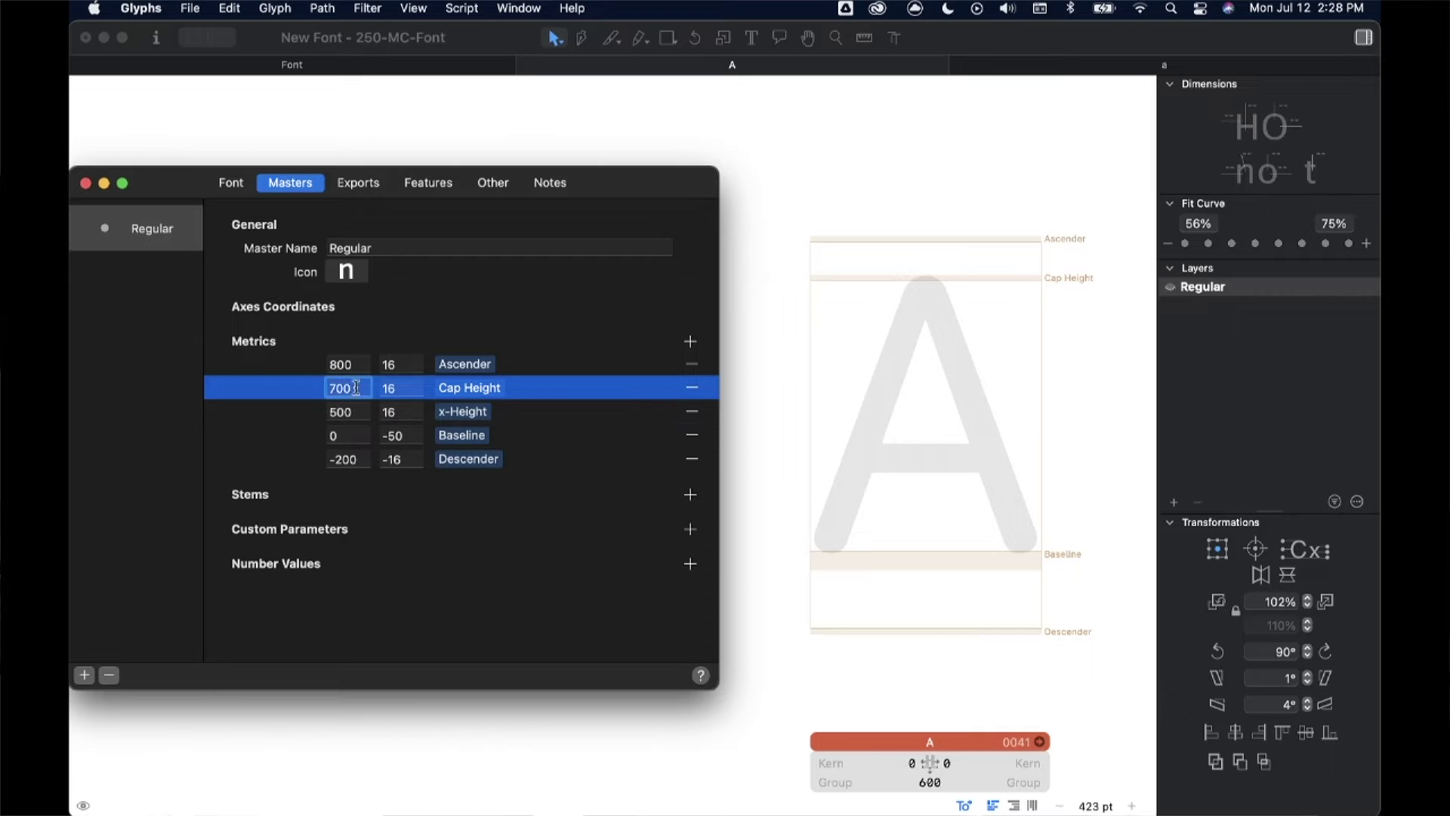
{"action": "type", "text": "600"}
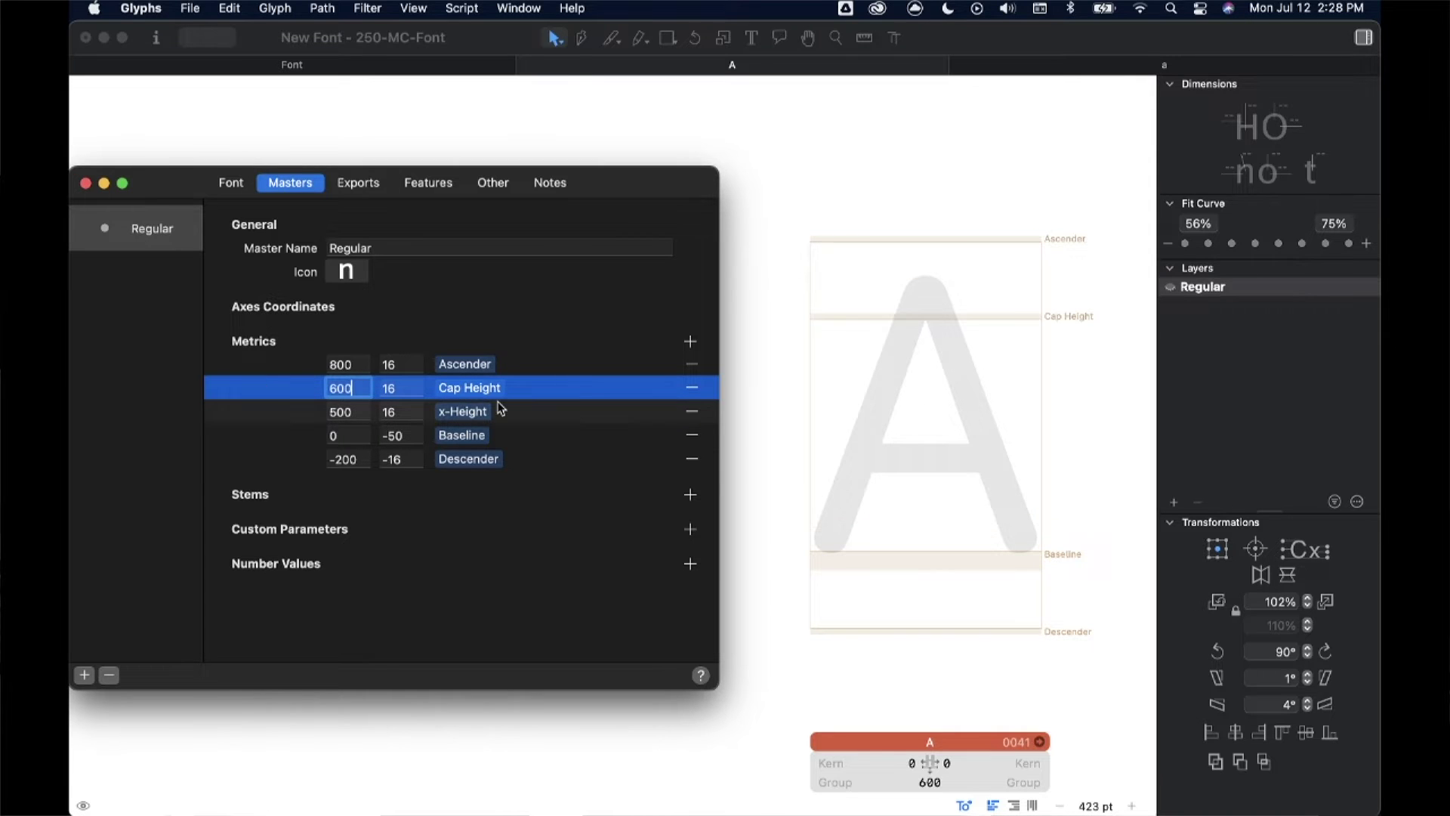
{"action": "left_click", "coordinate": [361, 366]}
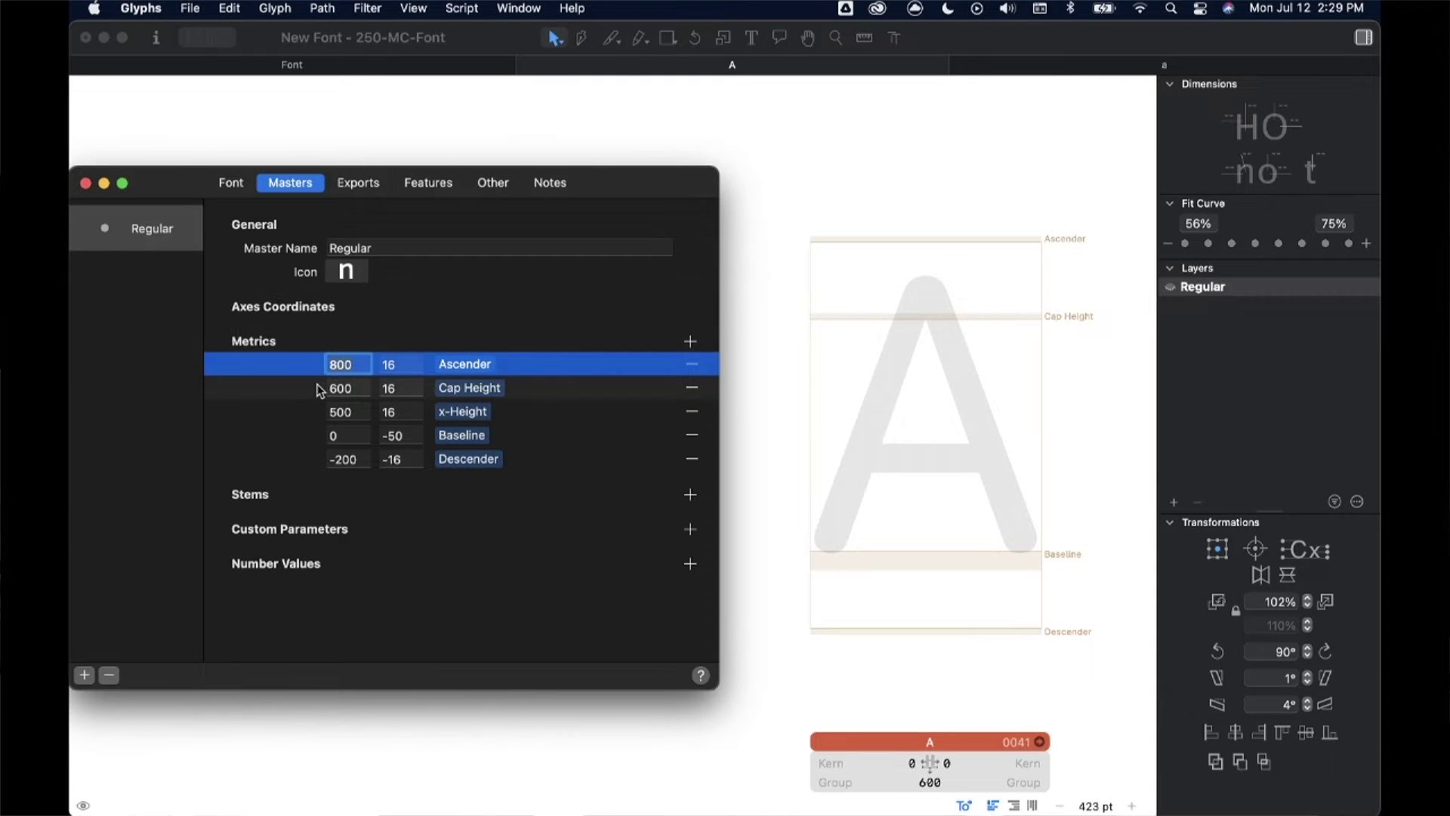
{"action": "type", "text": "1200"}
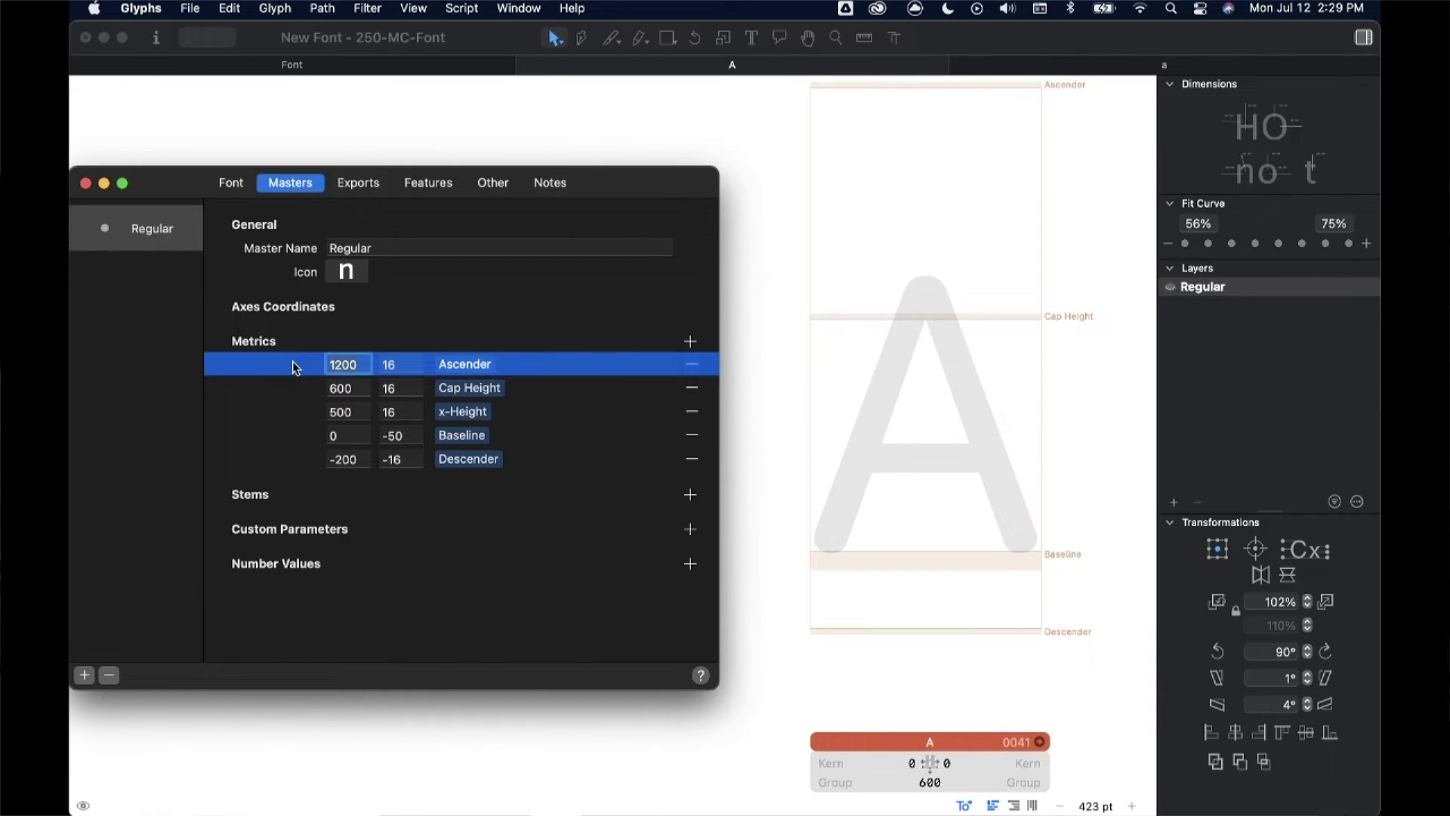
Restore ascender 750 and cap height 700, with ascender, cap-height and x-height overshoots of 10.
{"action": "type", "text": "750"}
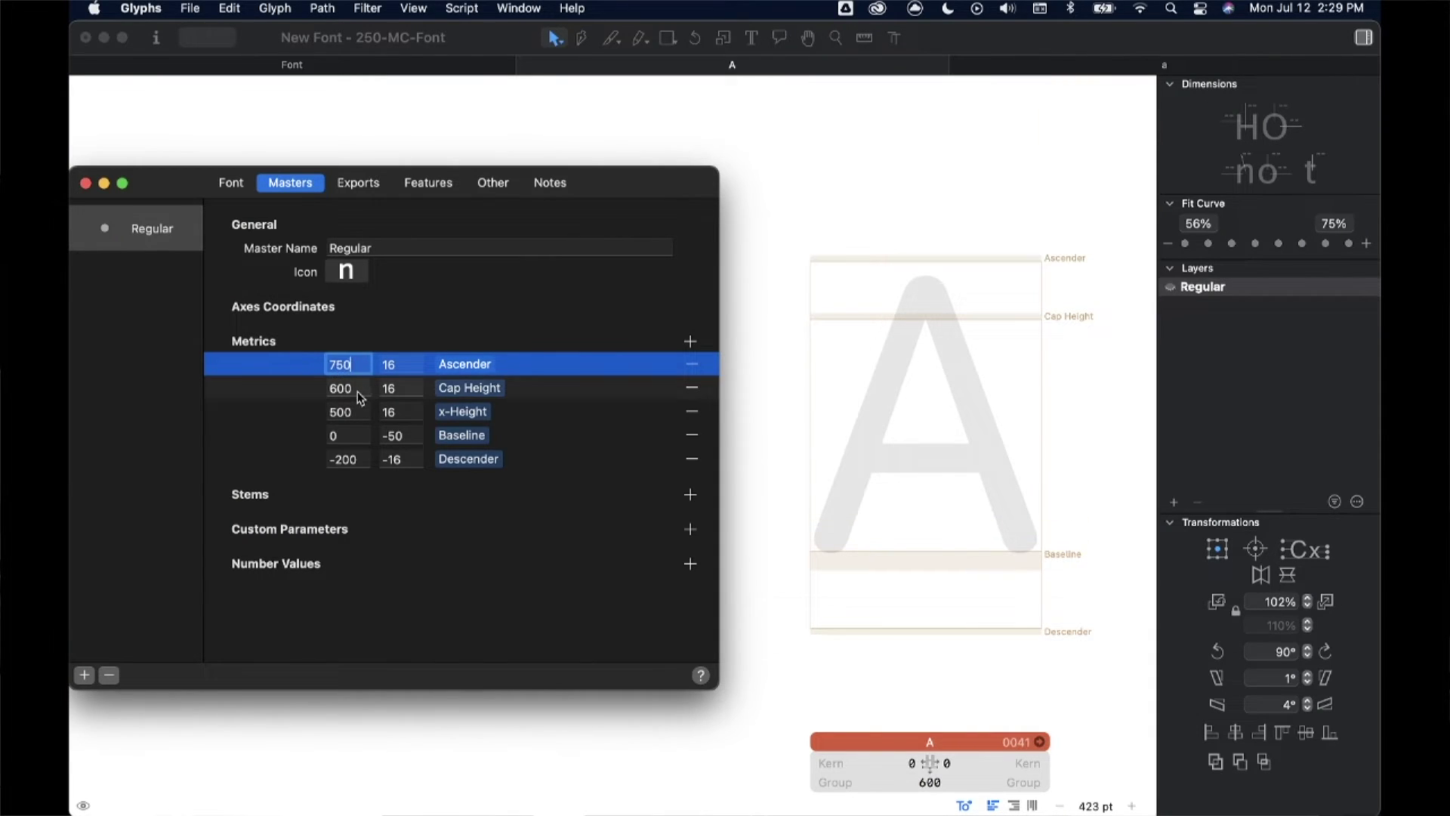
{"action": "left_click", "coordinate": [359, 392]}
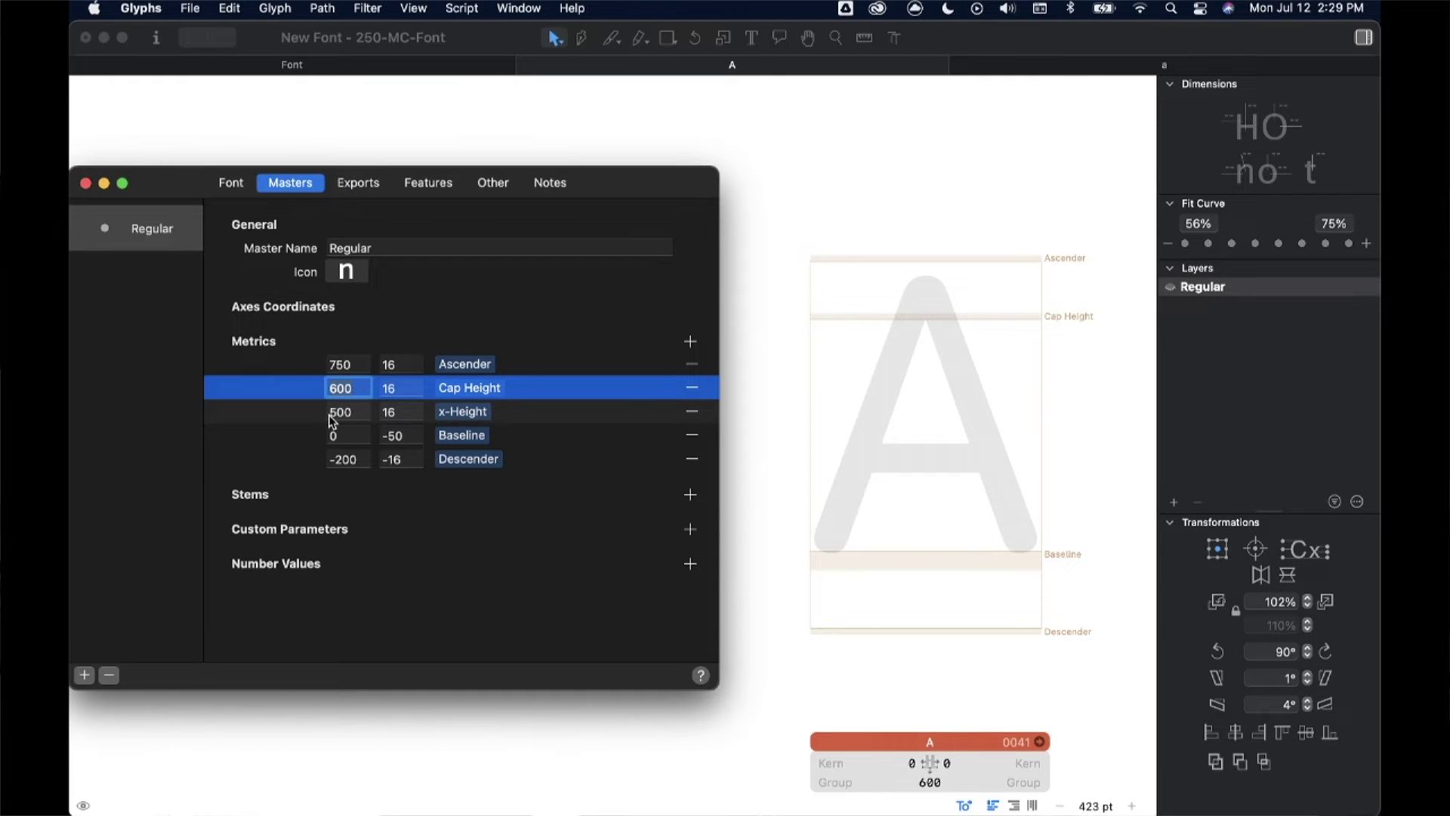
{"action": "type", "text": "700"}
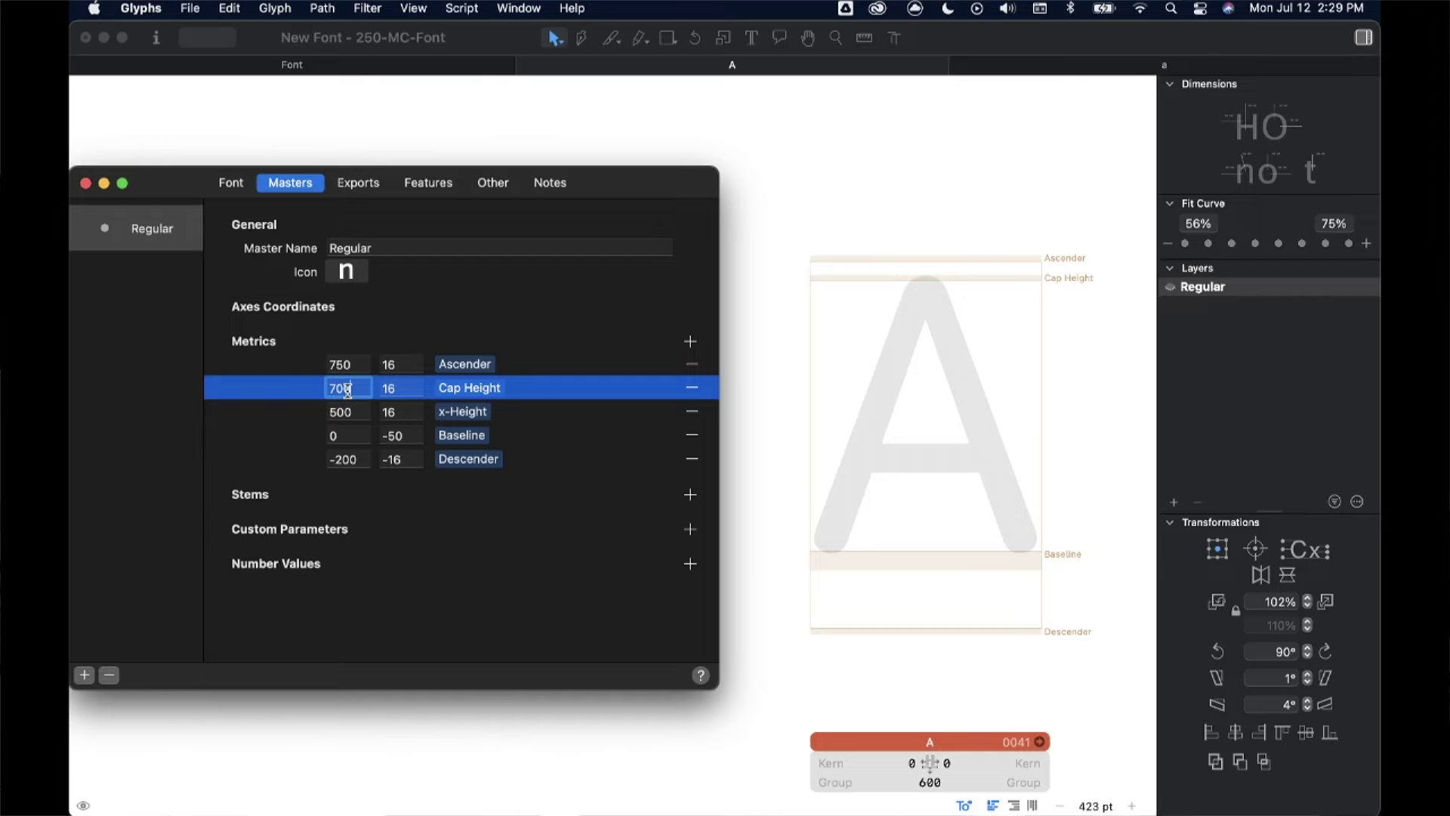
{"action": "left_click", "coordinate": [402, 365]}
{"action": "double_click", "coordinate": [404, 367]}
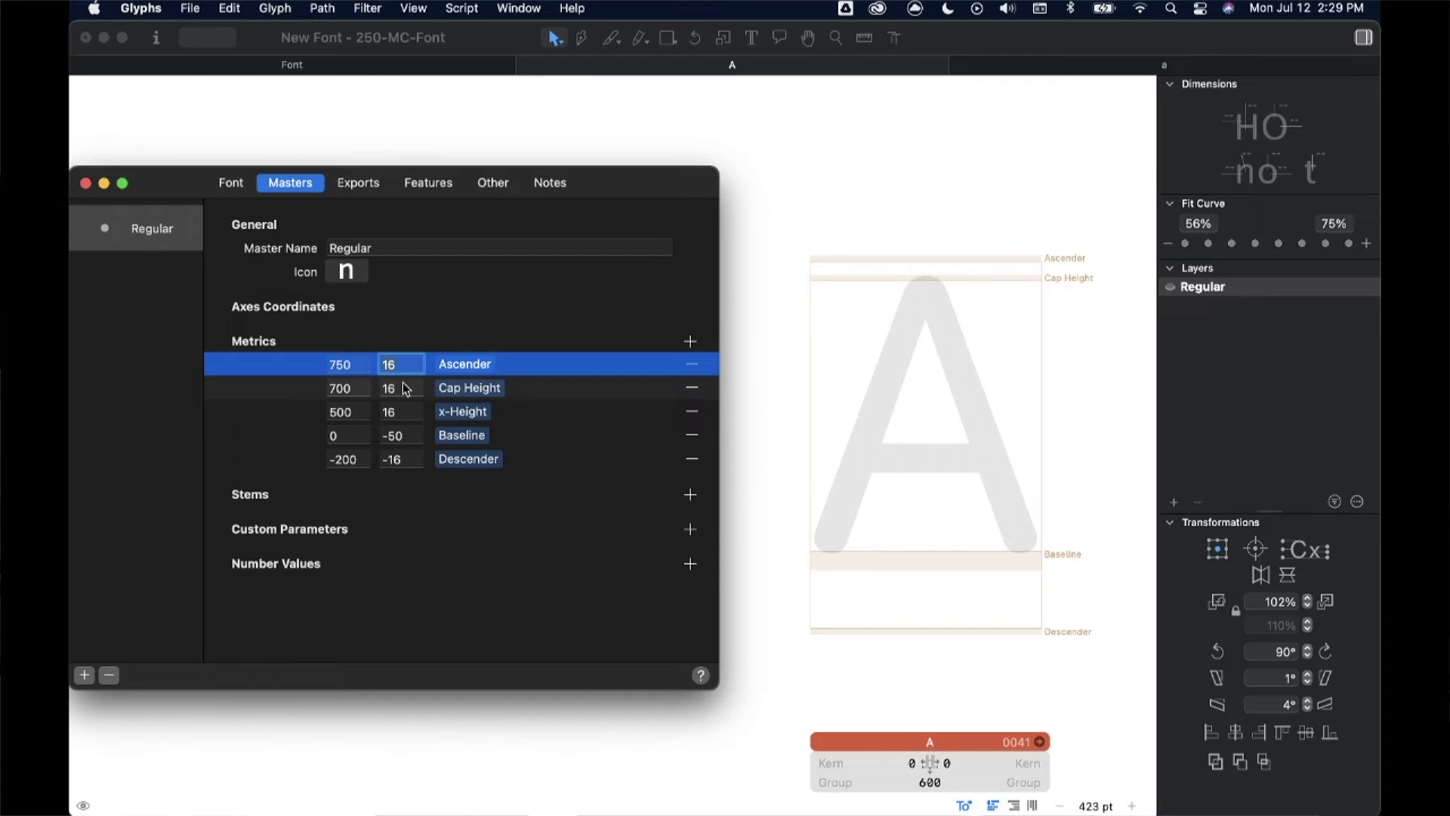
{"action": "type", "text": "10"}
{"action": "left_click", "coordinate": [408, 389]}
{"action": "type", "text": "10"}
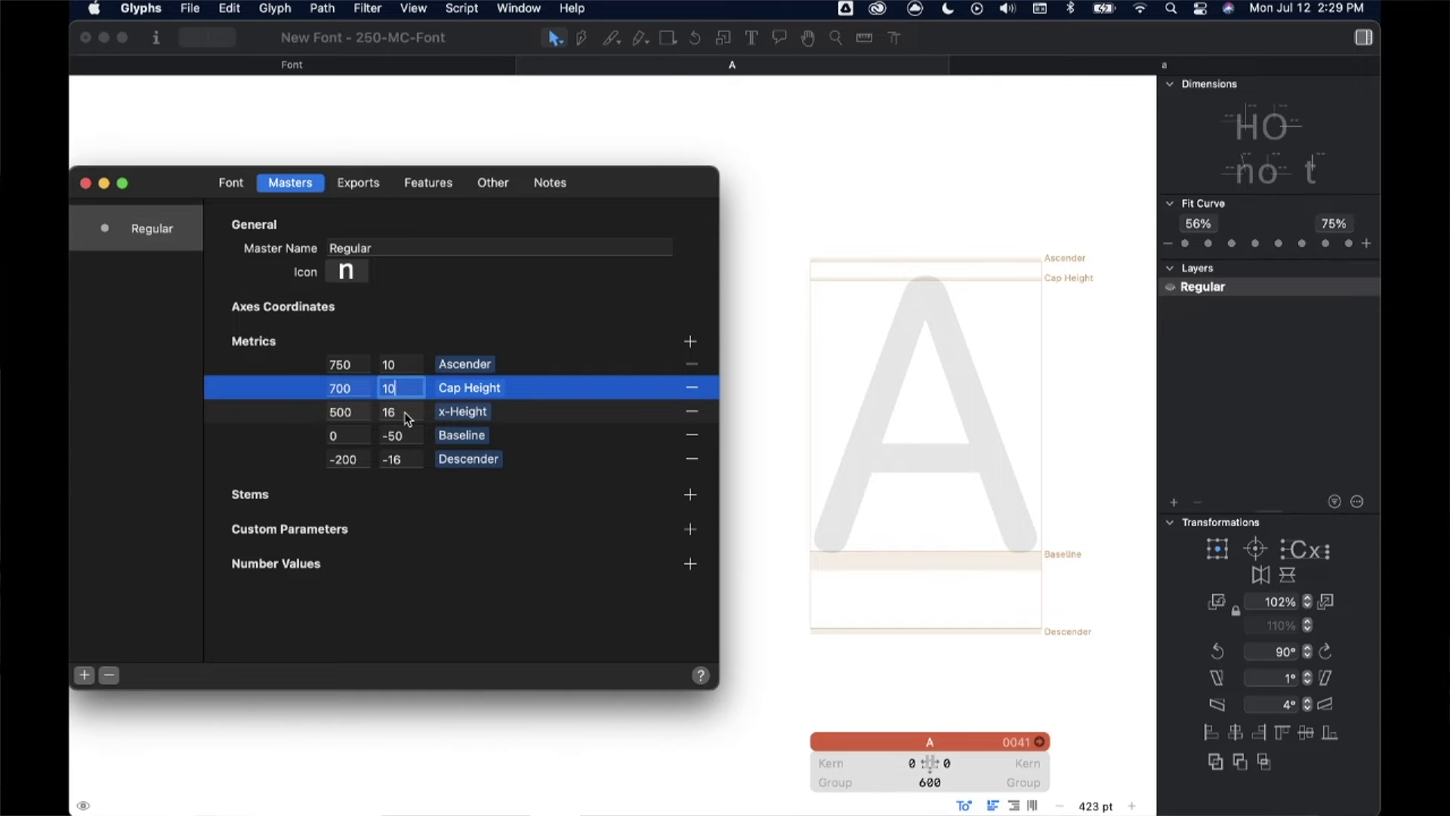
{"action": "left_click", "coordinate": [338, 414]}
{"action": "type", "text": "10"}
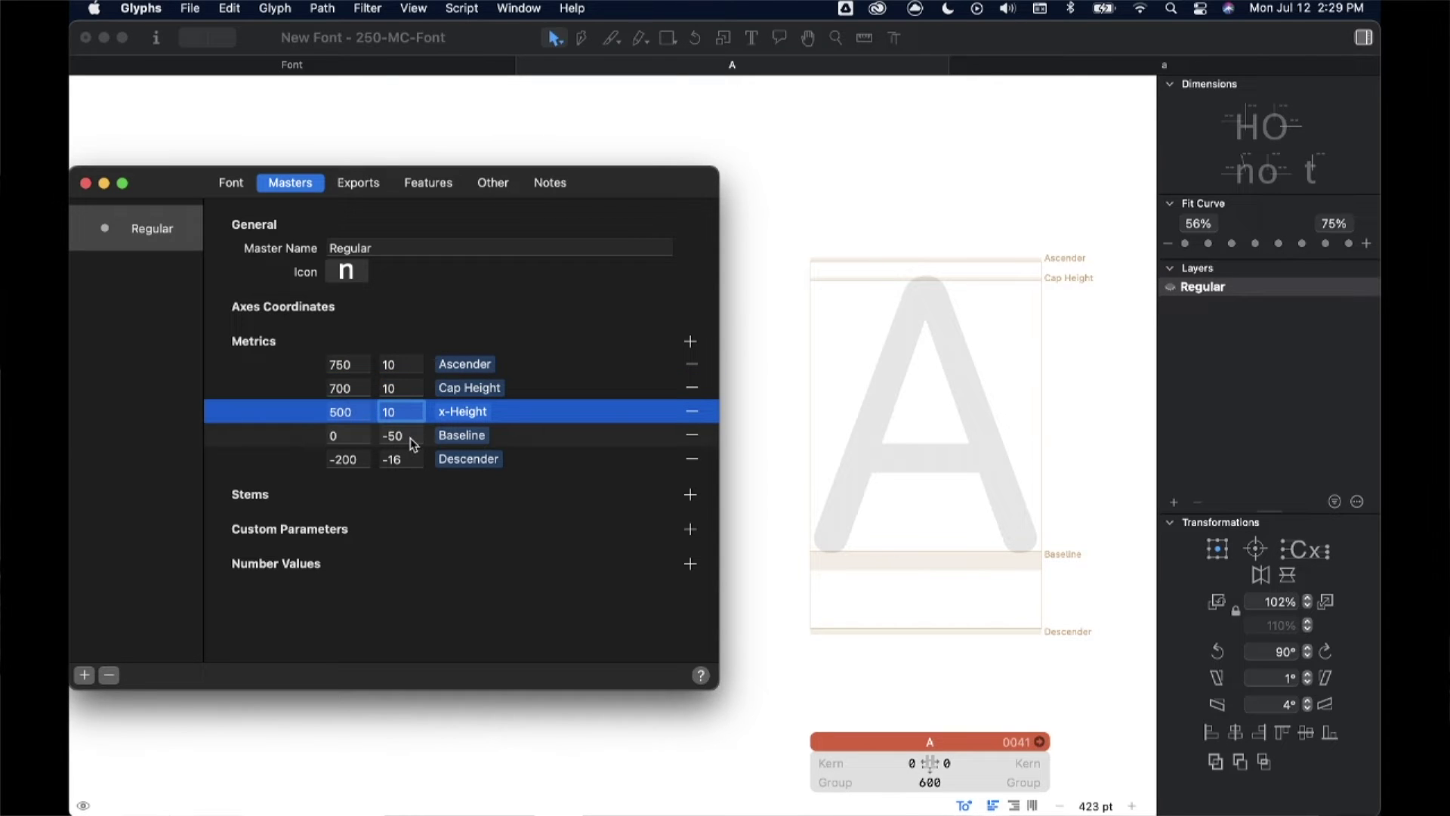
Set both the baseline and descender overshoots to -10.
{"action": "left_click", "coordinate": [391, 436]}
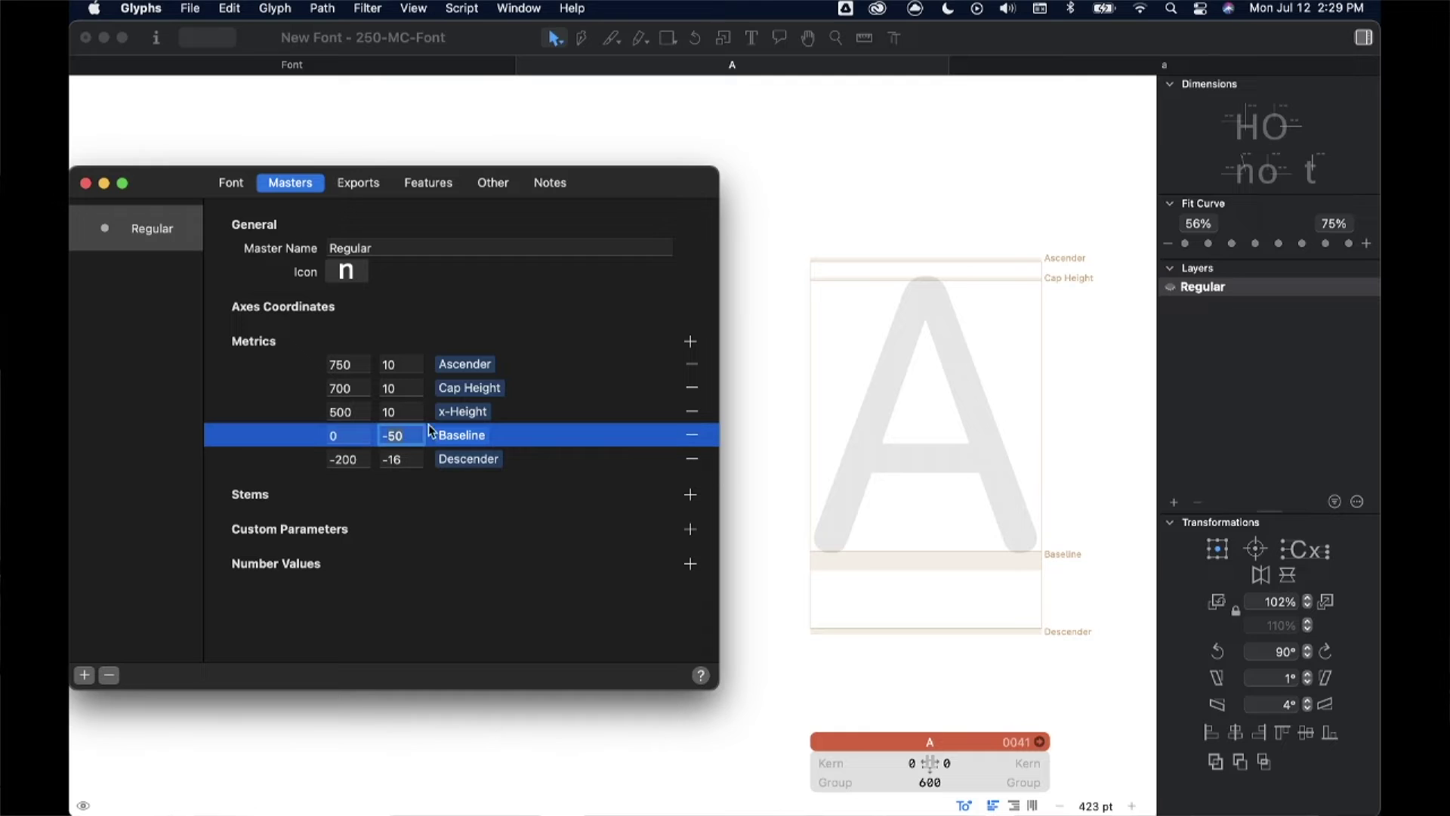
{"action": "left_click", "coordinate": [389, 459]}
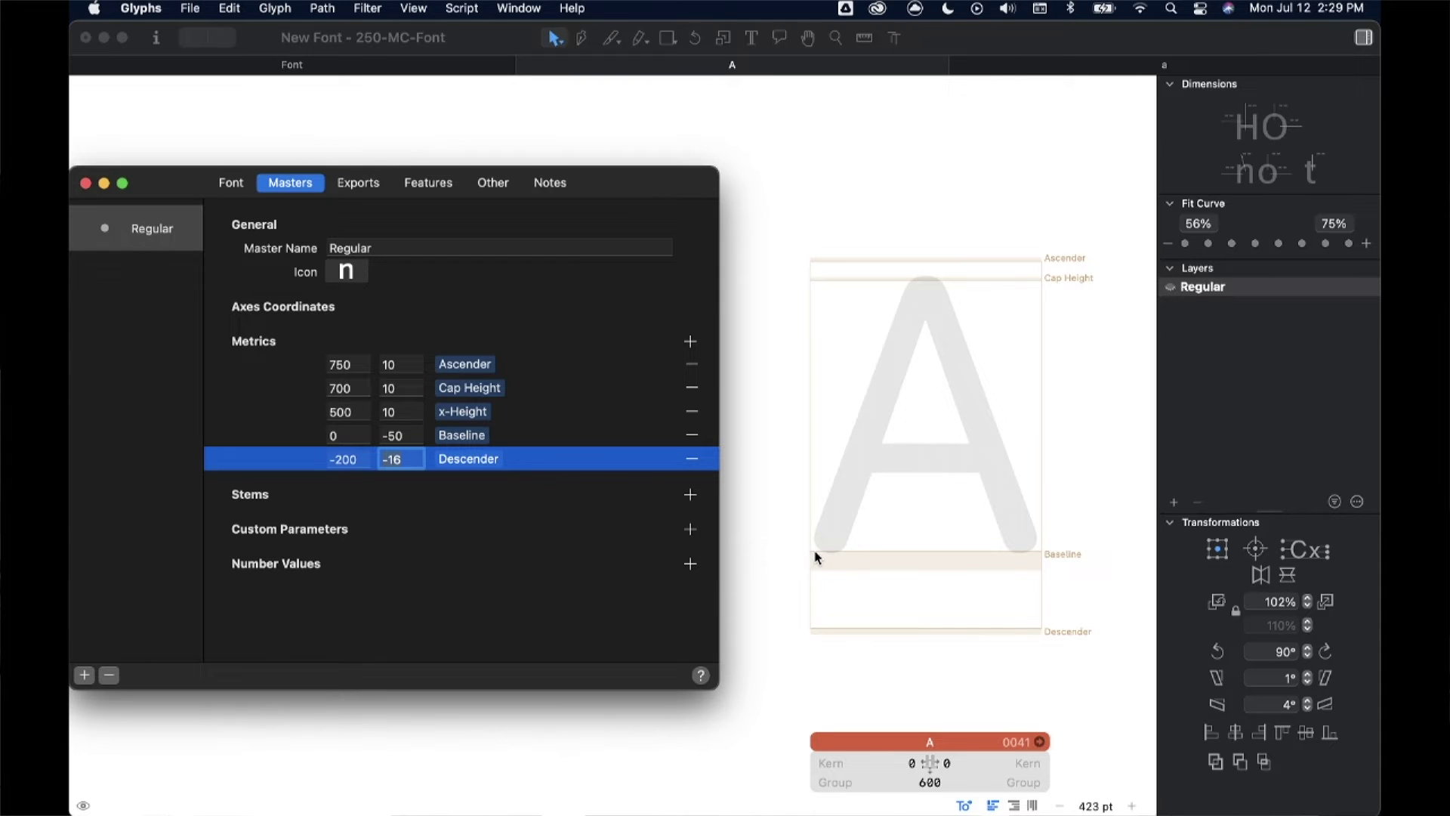
{"action": "left_click", "coordinate": [388, 438]}
{"action": "type", "text": "50"}
{"action": "key", "text": "Return"}
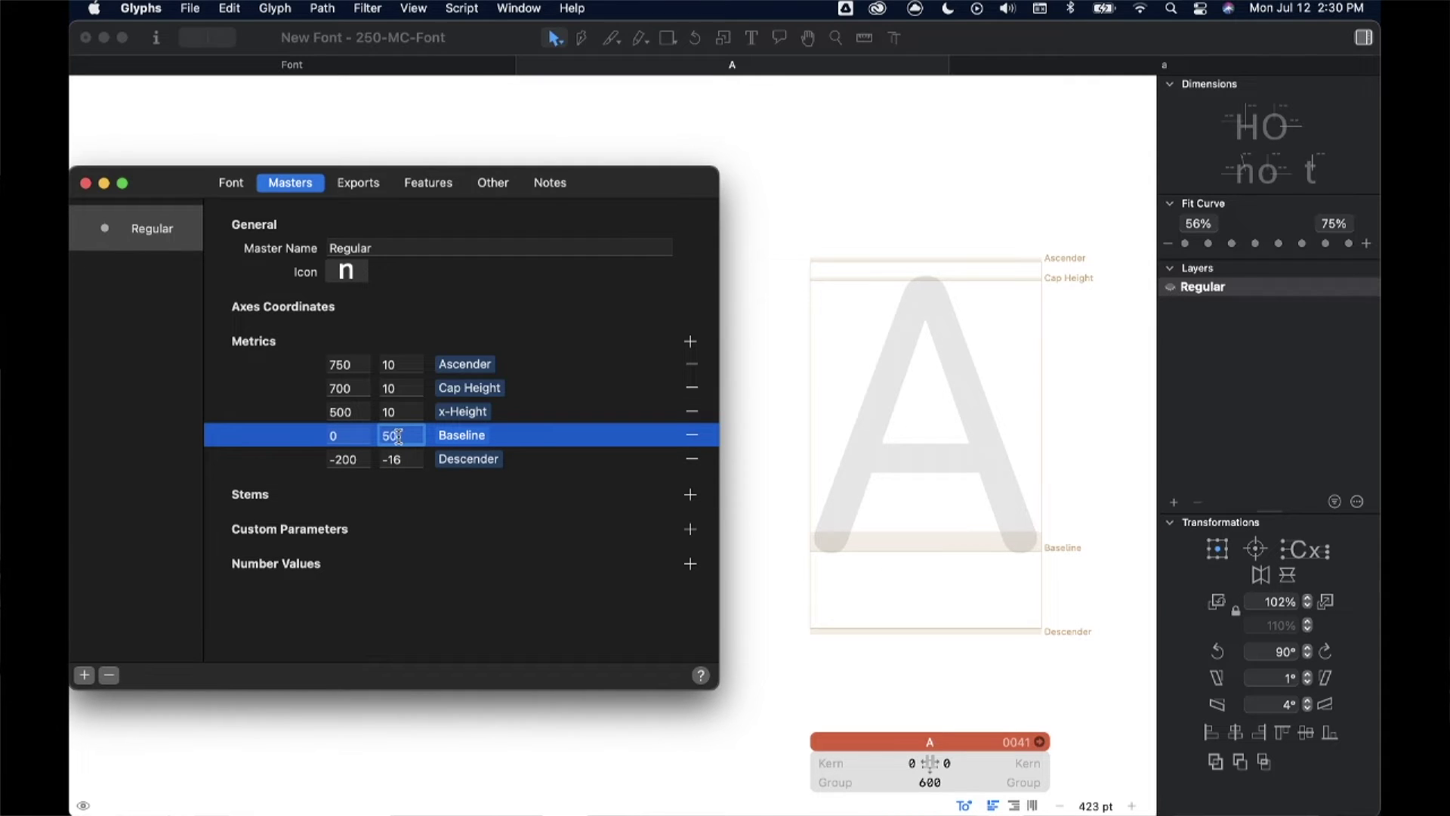
{"action": "type", "text": "-"}
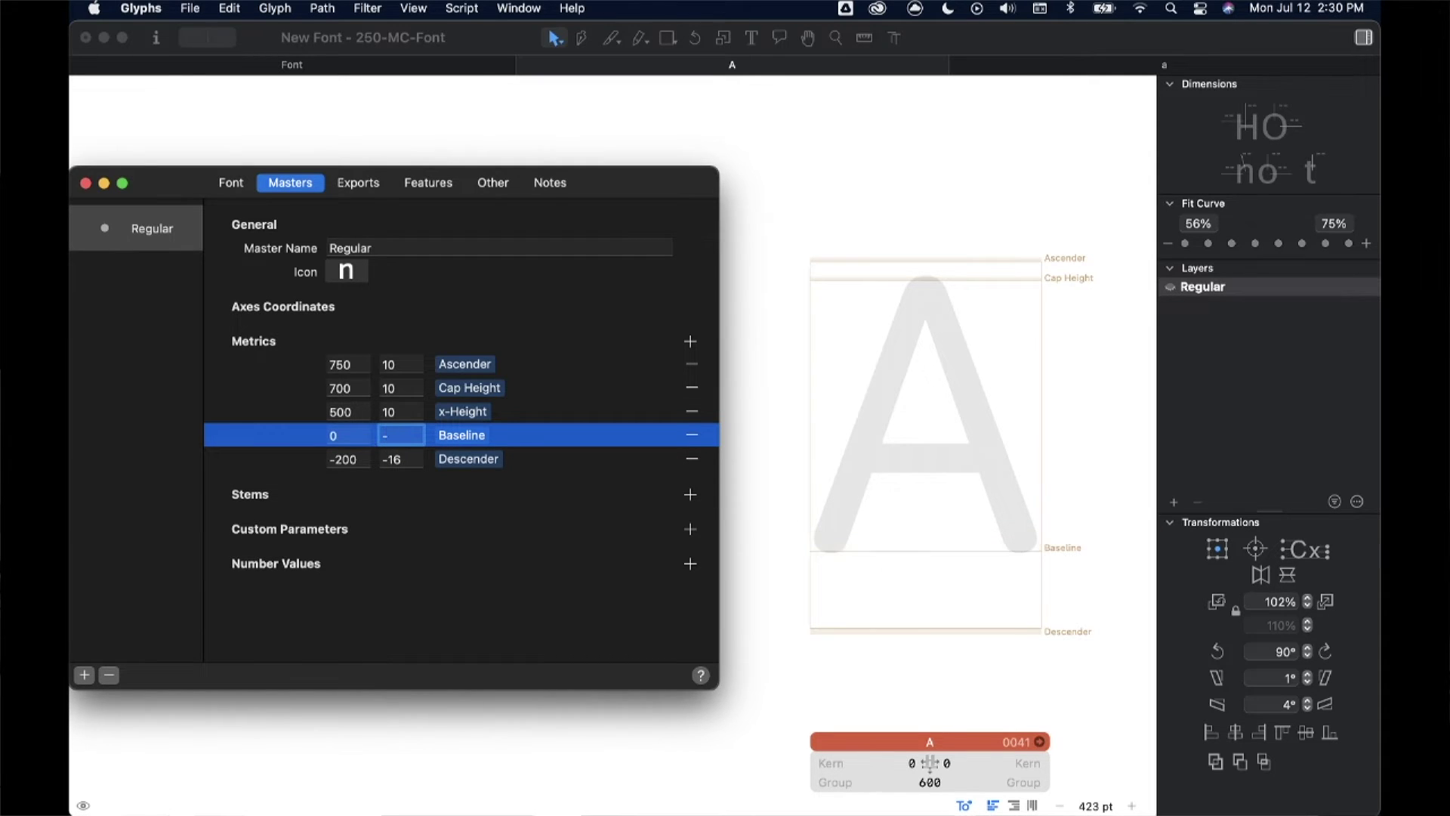
{"action": "type", "text": "10"}
{"action": "left_click", "coordinate": [396, 461]}
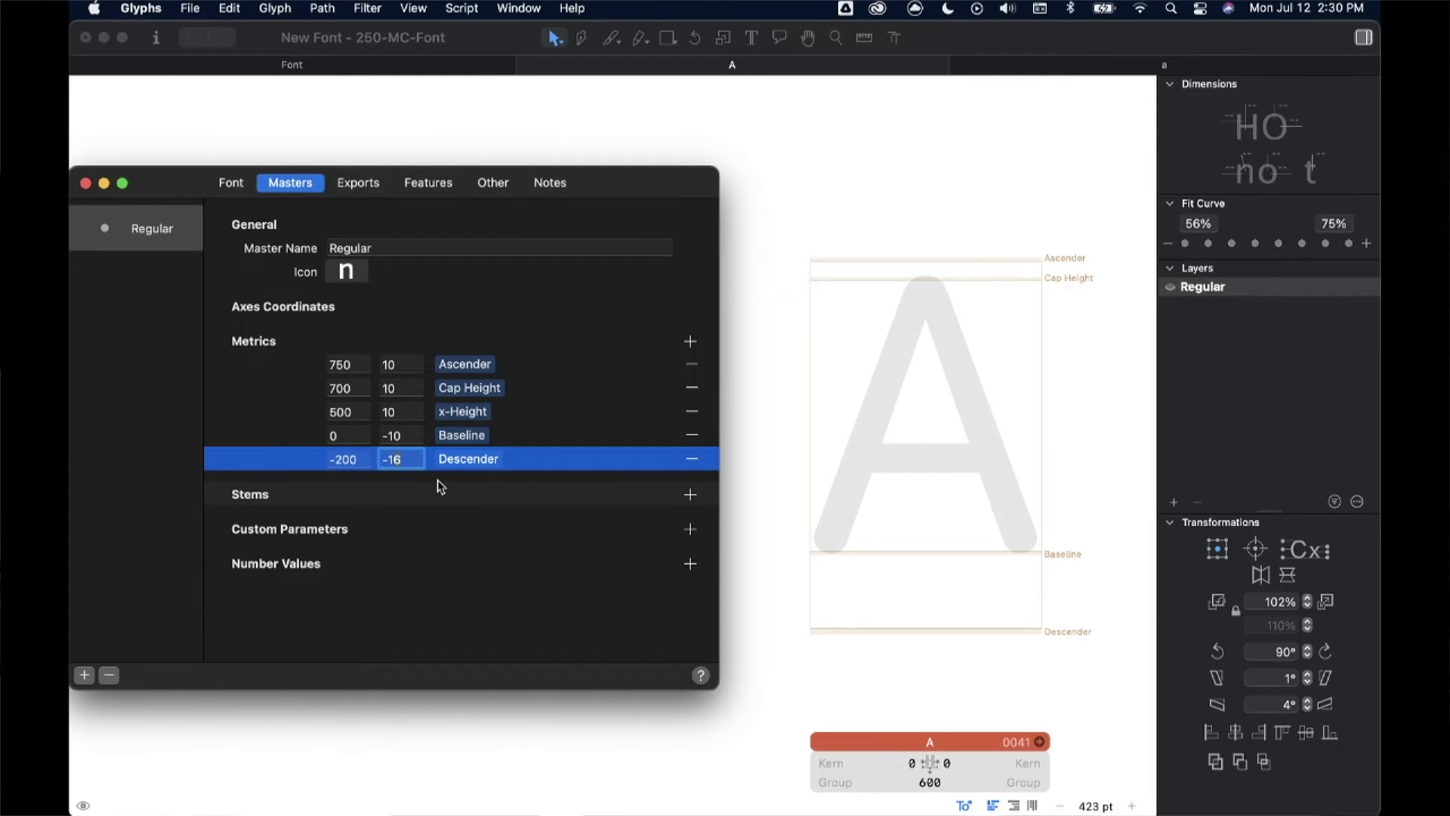
{"action": "key", "text": "BackSpace"}
{"action": "type", "text": "0"}
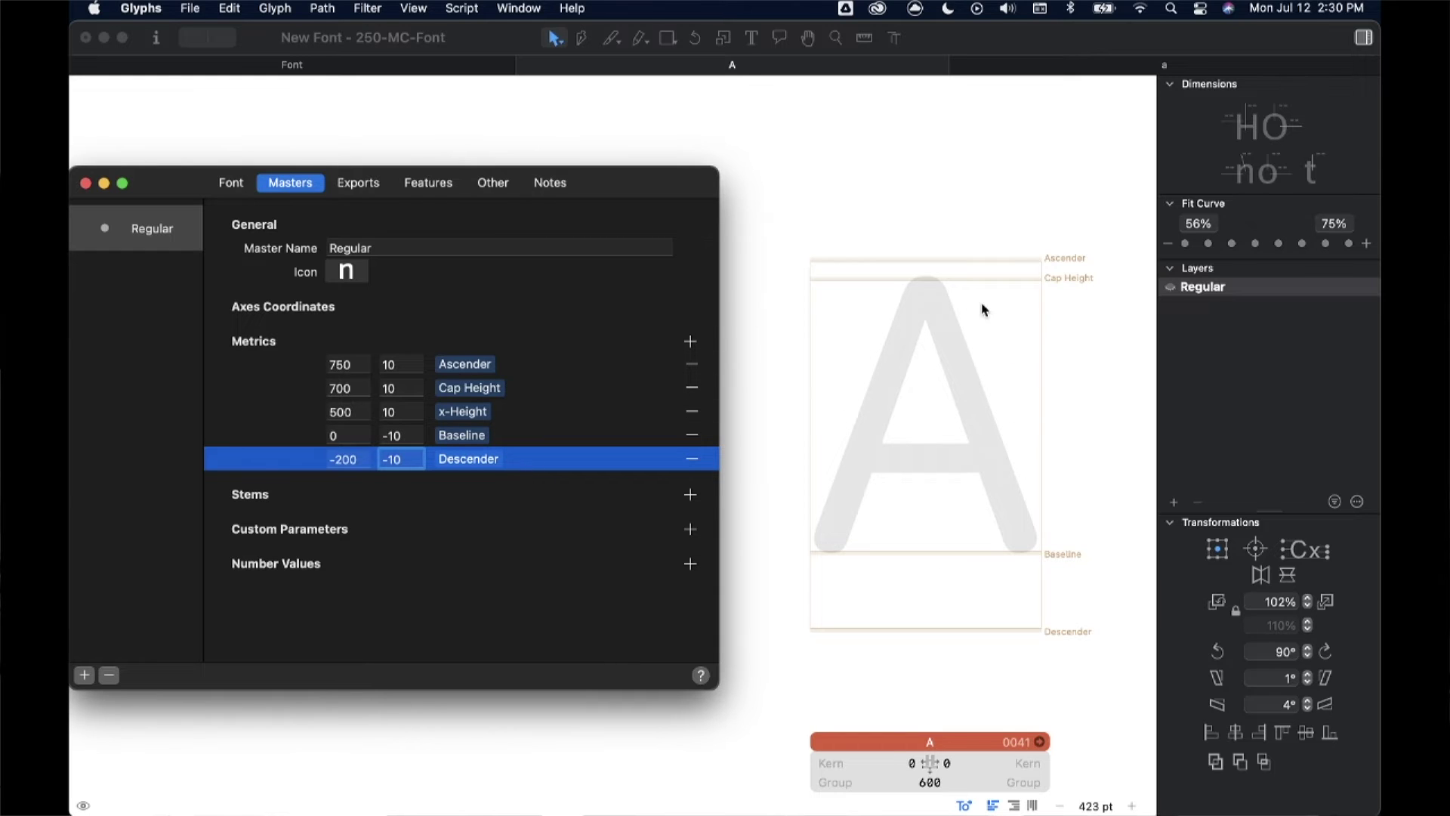
Lower the ascender to 730 and move the settings window aside.
{"action": "left_click", "coordinate": [355, 373]}
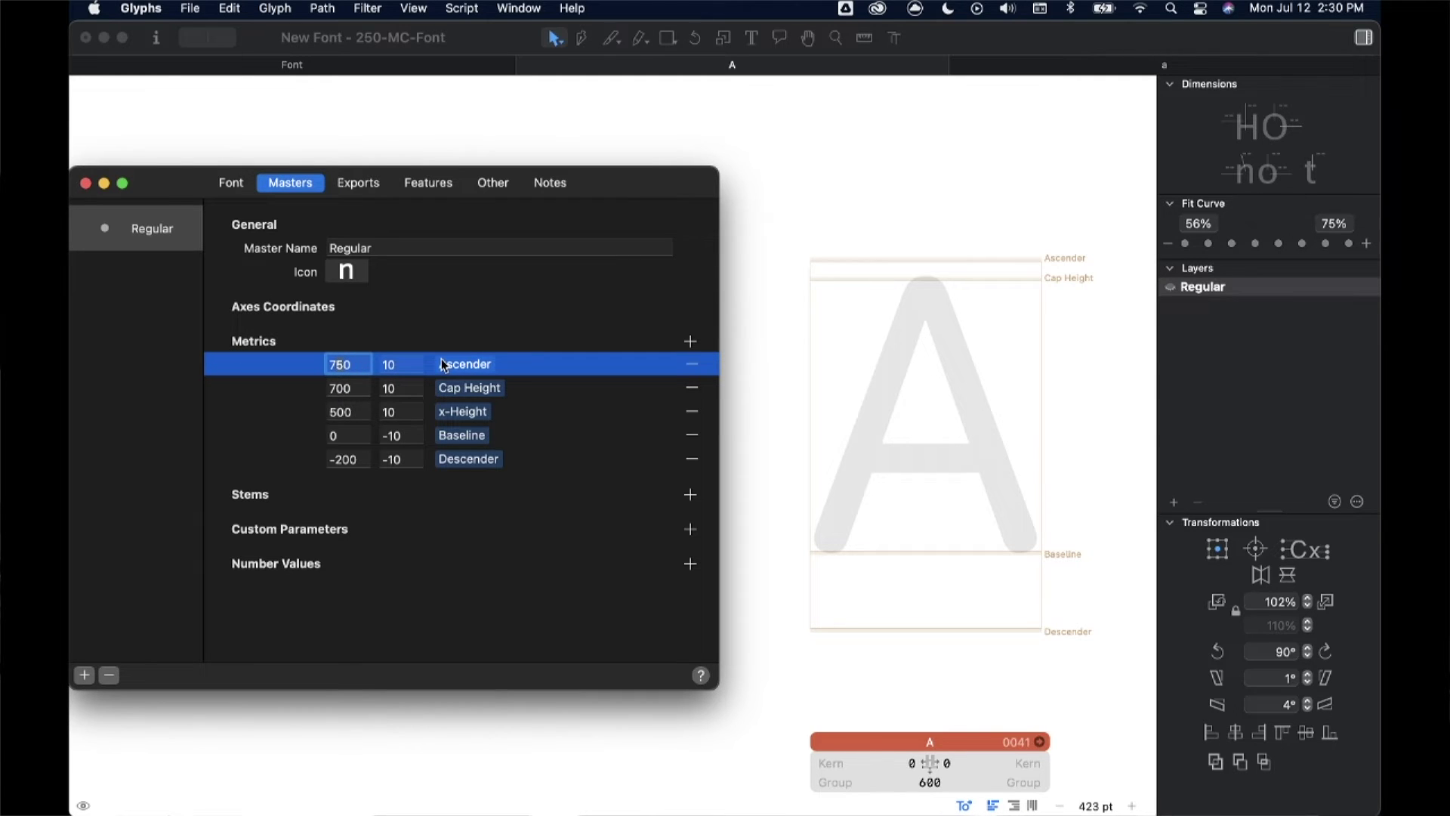
{"action": "type", "text": "730"}
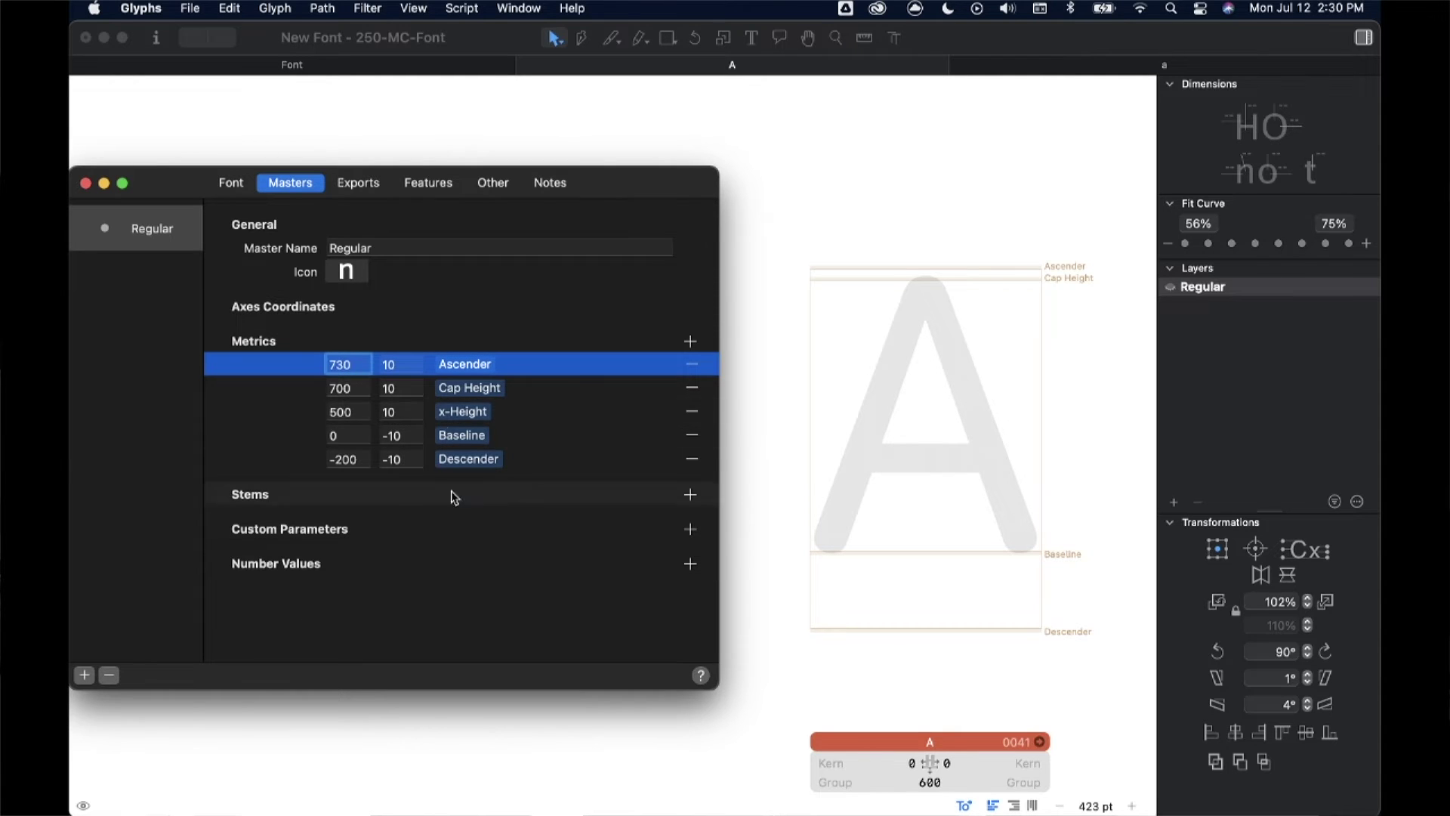
{"action": "mouse_move", "coordinate": [596, 181]}
{"action": "left_mouse_down"}
{"action": "mouse_move", "coordinate": [655, 167]}
{"action": "mouse_move", "coordinate": [615, 174]}
{"action": "left_mouse_up"}
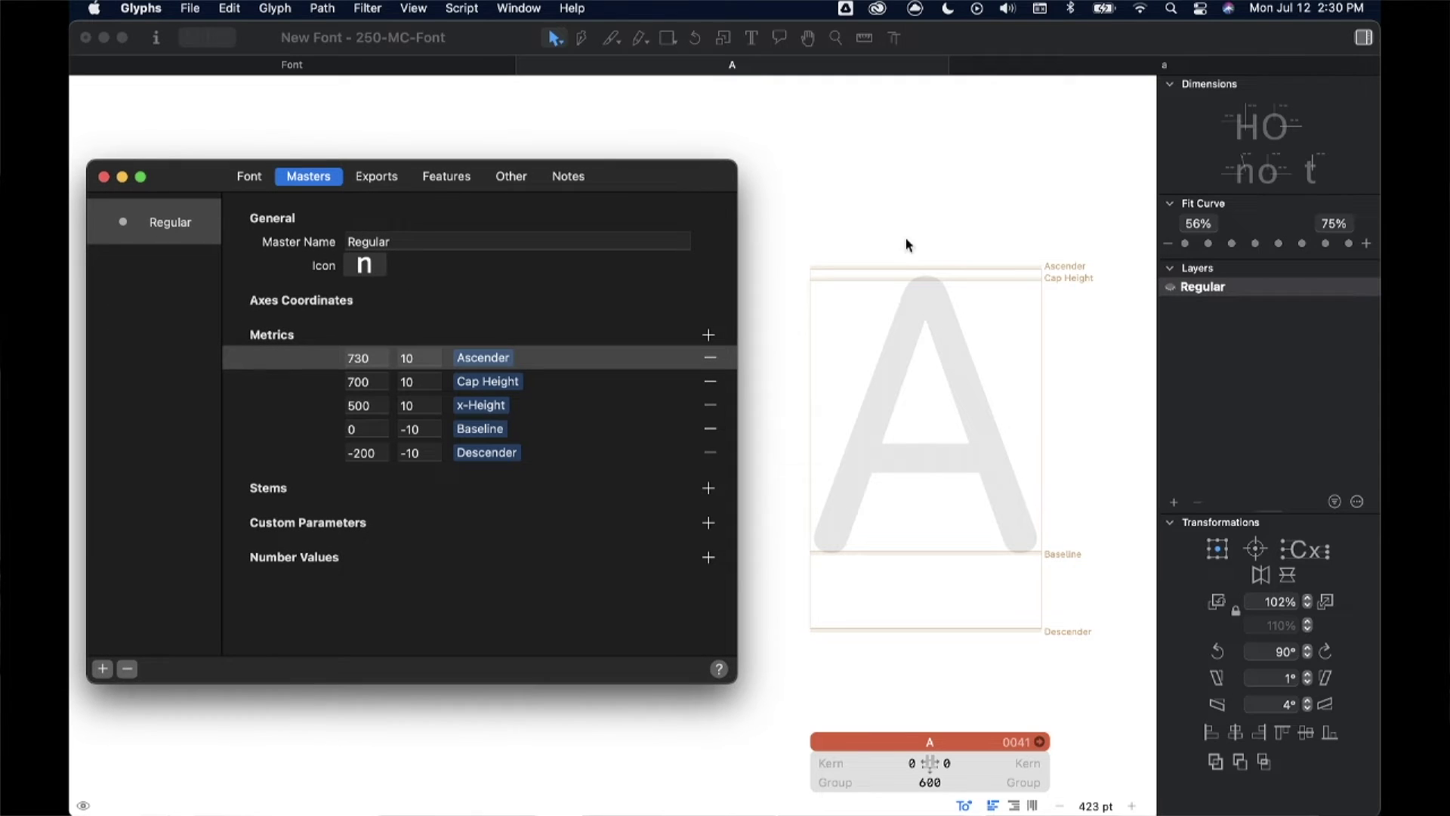
{"action": "left_click", "coordinate": [987, 135]}
Show lowercase a in the edit view with the Masters settings placed just to its side.
{"action": "left_click", "coordinate": [1013, 72]}
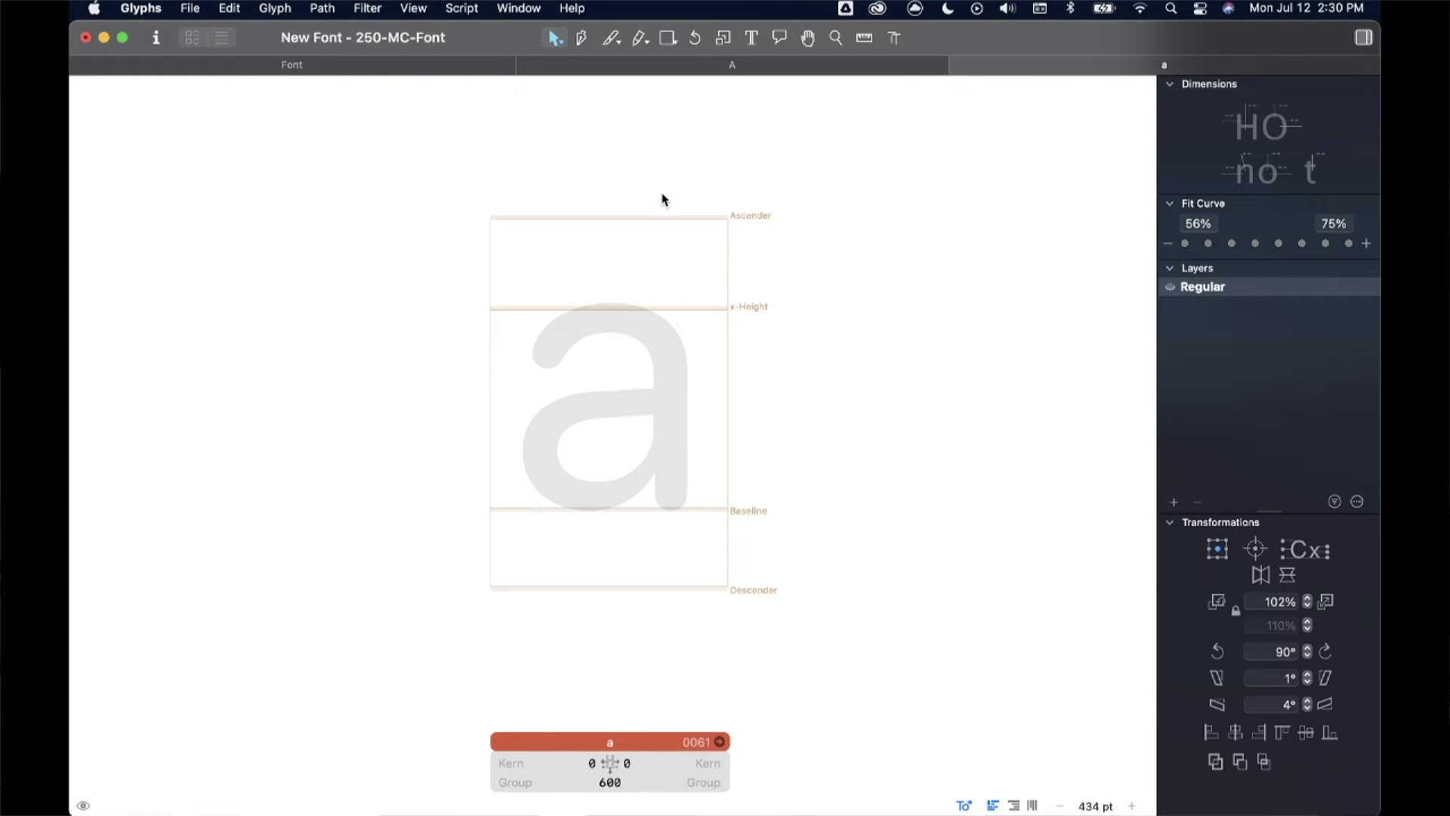
{"action": "scroll", "coordinate": [661, 192], "scroll_direction": "left", "scroll_amount": 3}
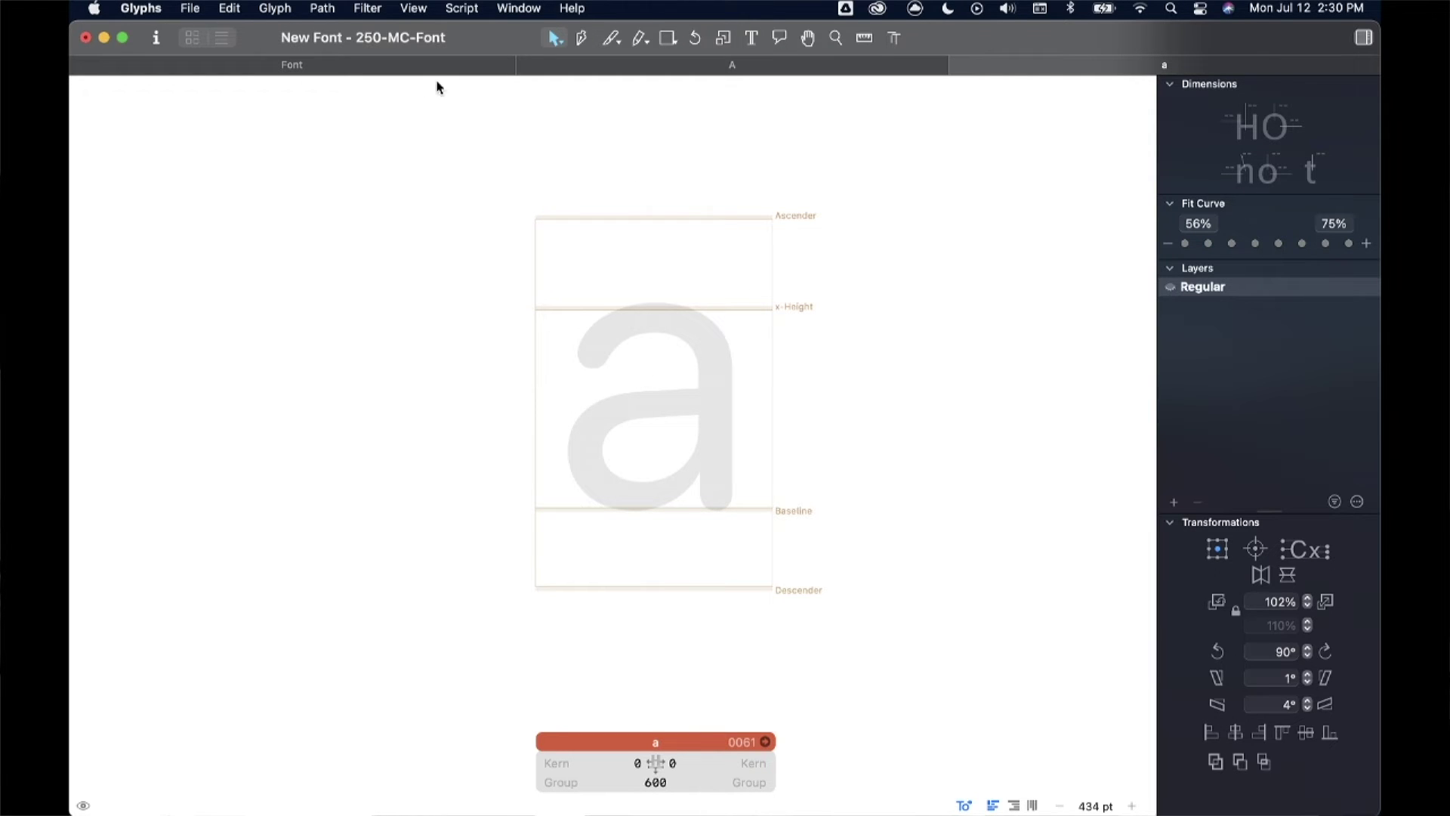
{"action": "left_click", "coordinate": [157, 38]}
{"action": "scroll", "coordinate": [843, 183], "scroll_direction": "left", "scroll_amount": 10}
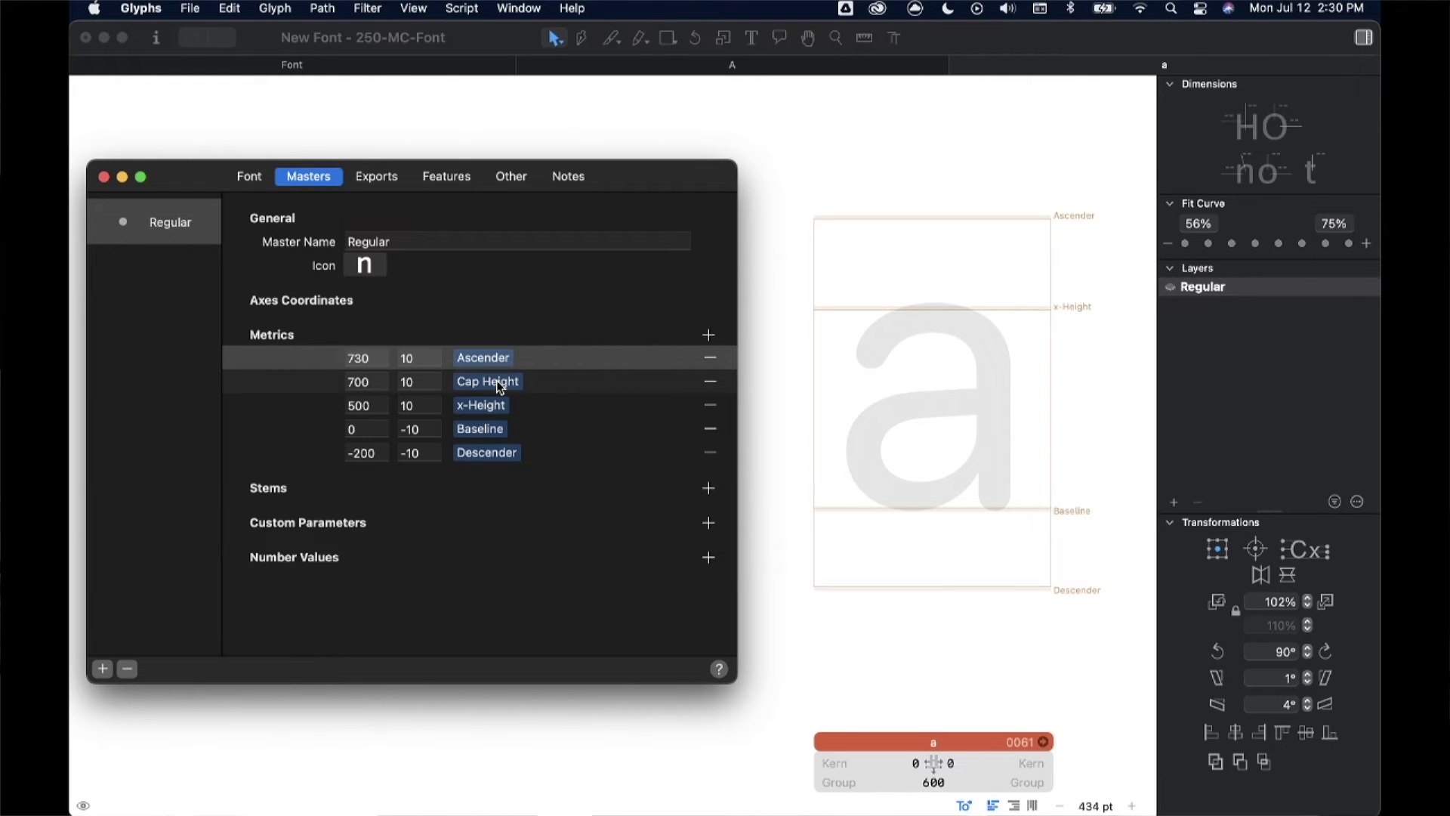
{"action": "left_click_drag", "start_coordinate": [497, 379], "coordinate": [528, 379]}
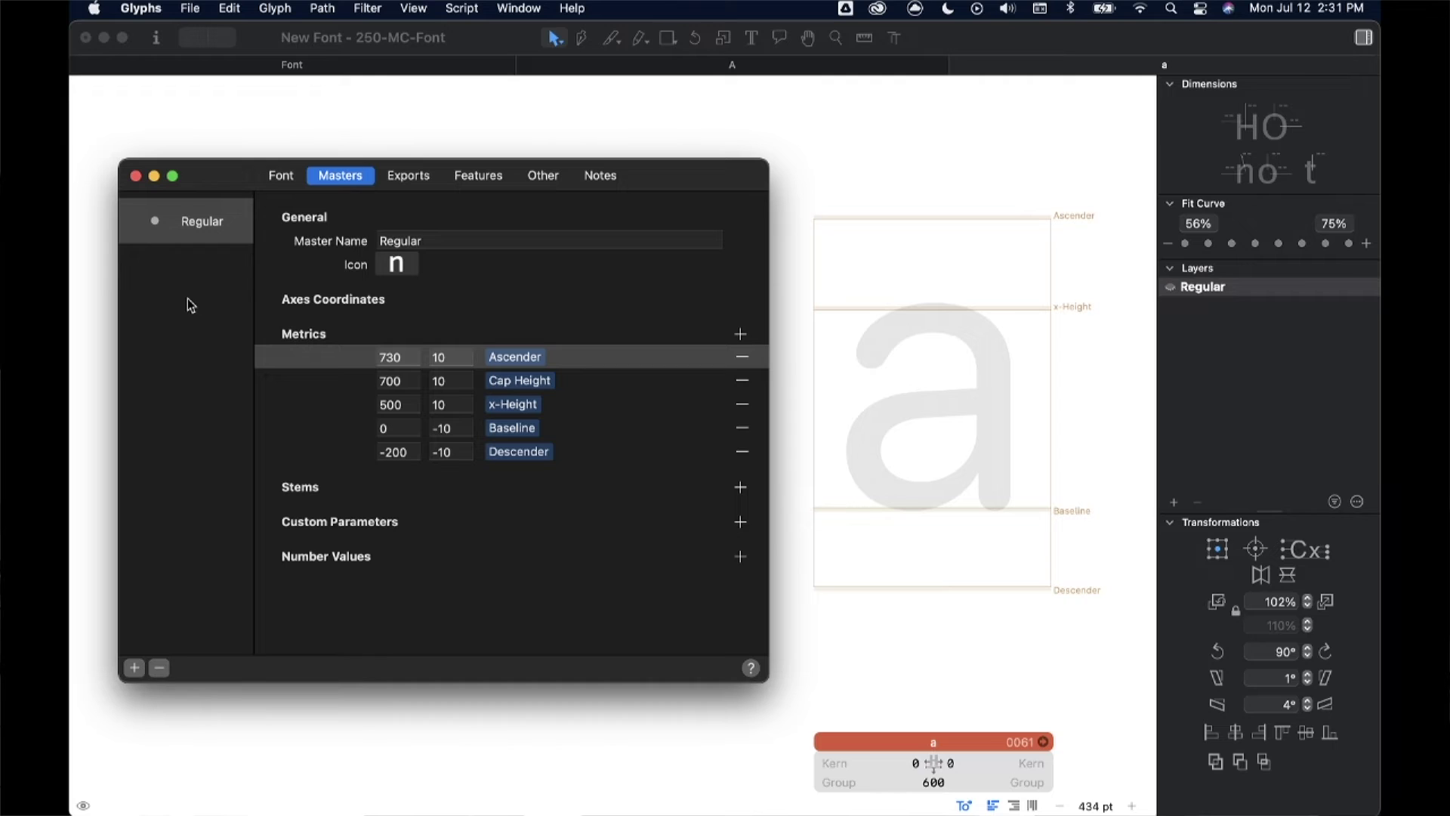
Select the Regular master and change its Master Name to 'Sans Serif'.
{"action": "left_click", "coordinate": [219, 227]}
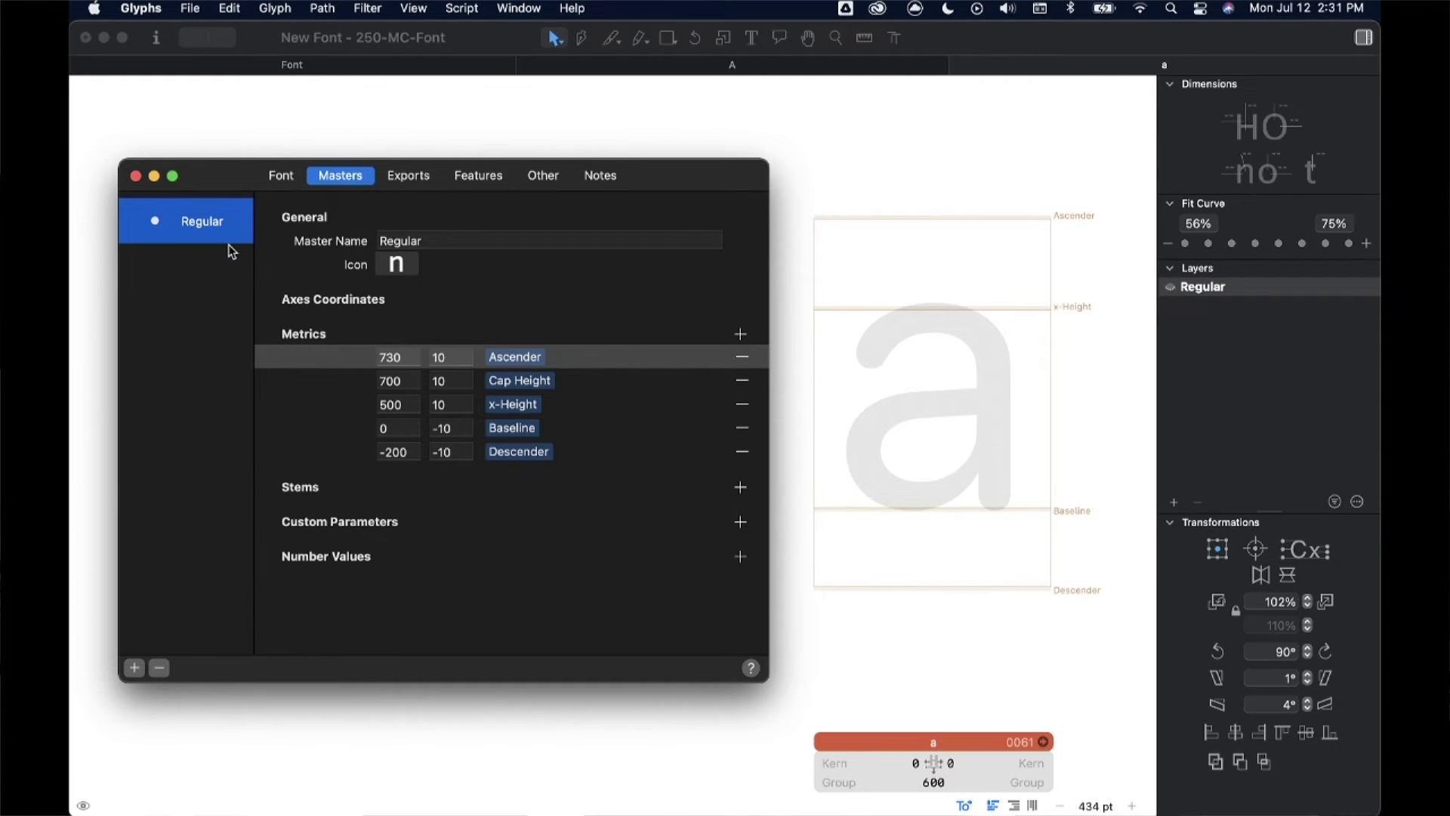
{"action": "left_click", "coordinate": [454, 241]}
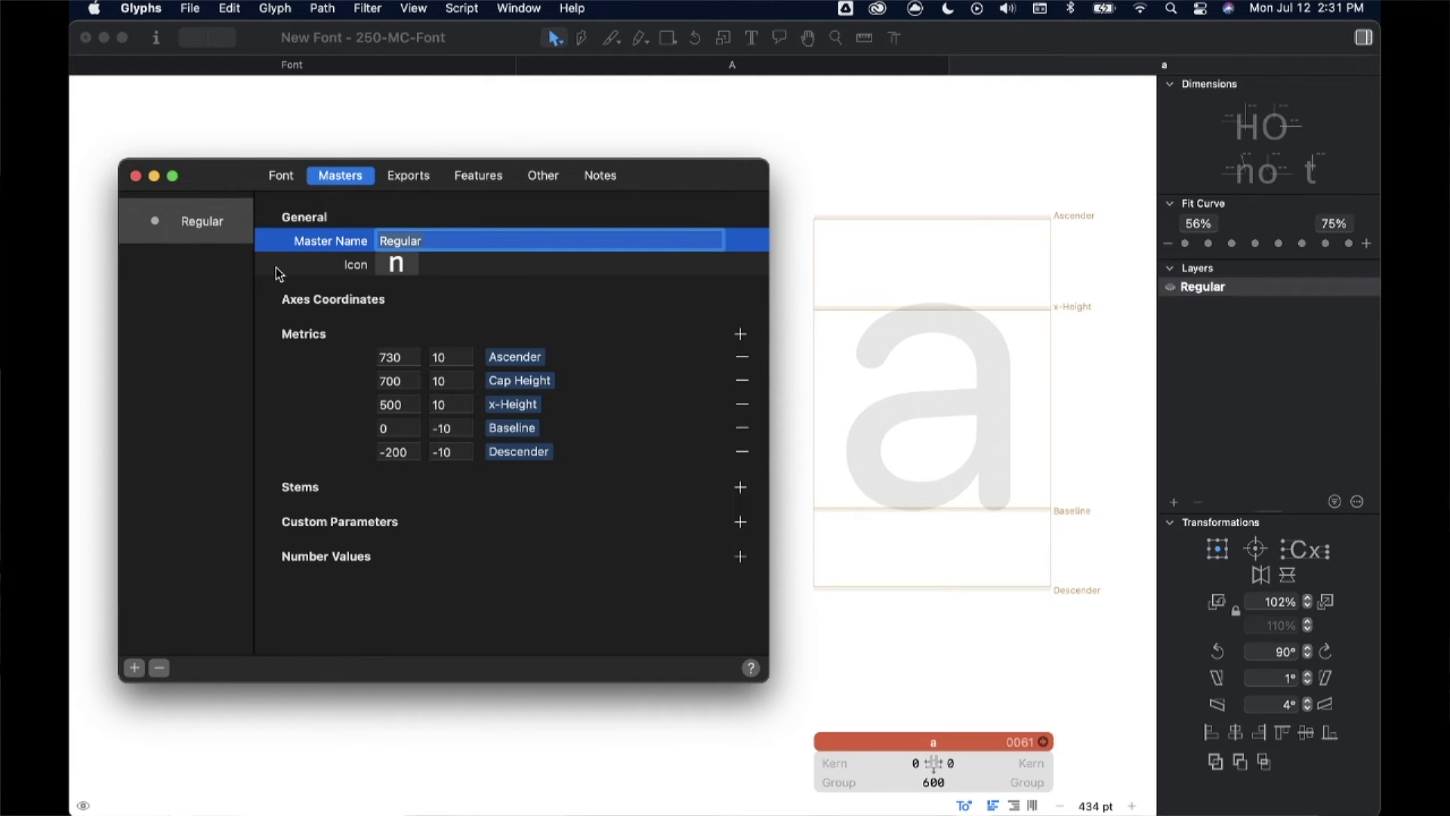
{"action": "type", "text": "Sans Serif"}
{"action": "left_click", "coordinate": [204, 232]}
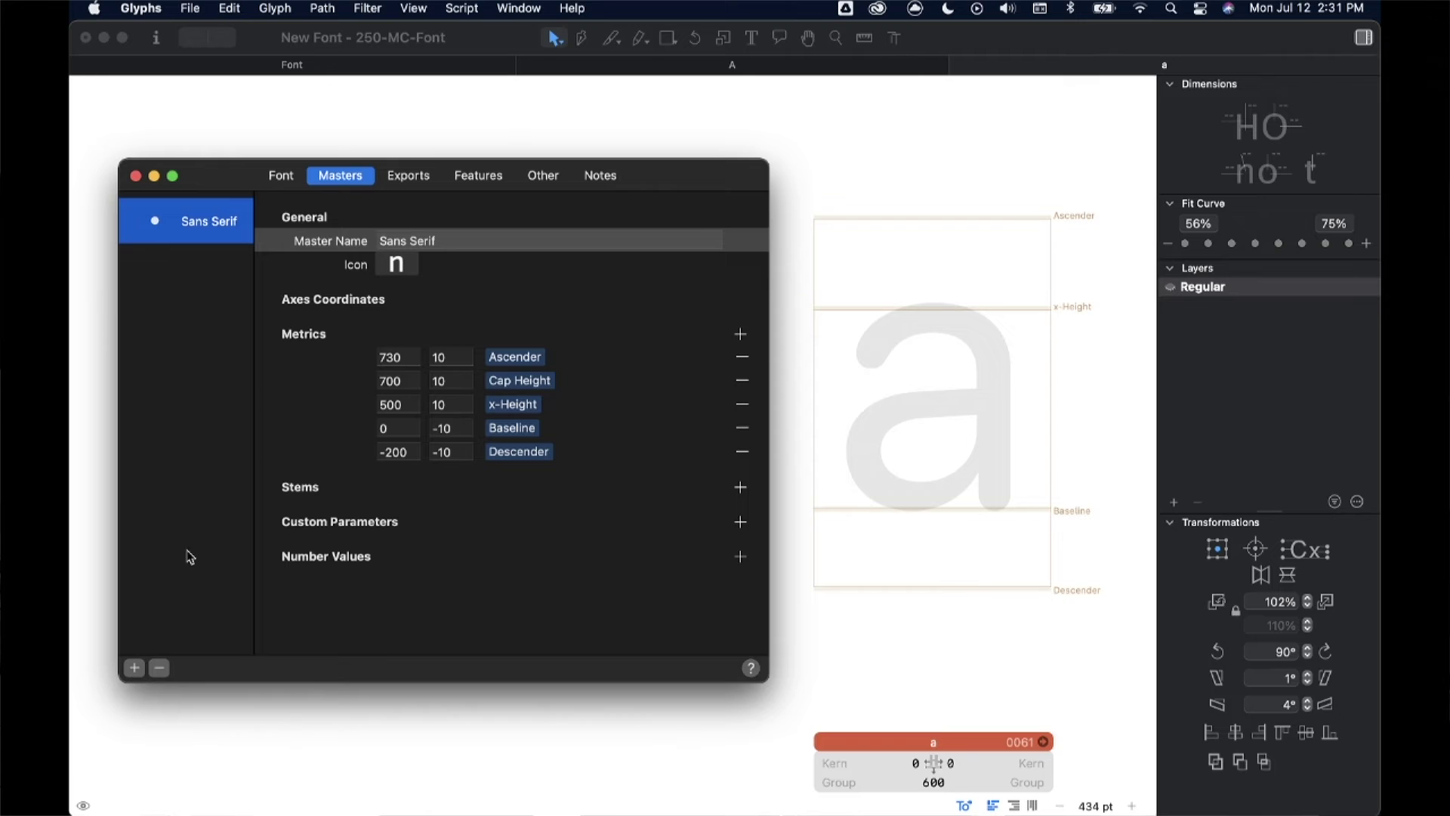
{"action": "left_click", "coordinate": [134, 669]}
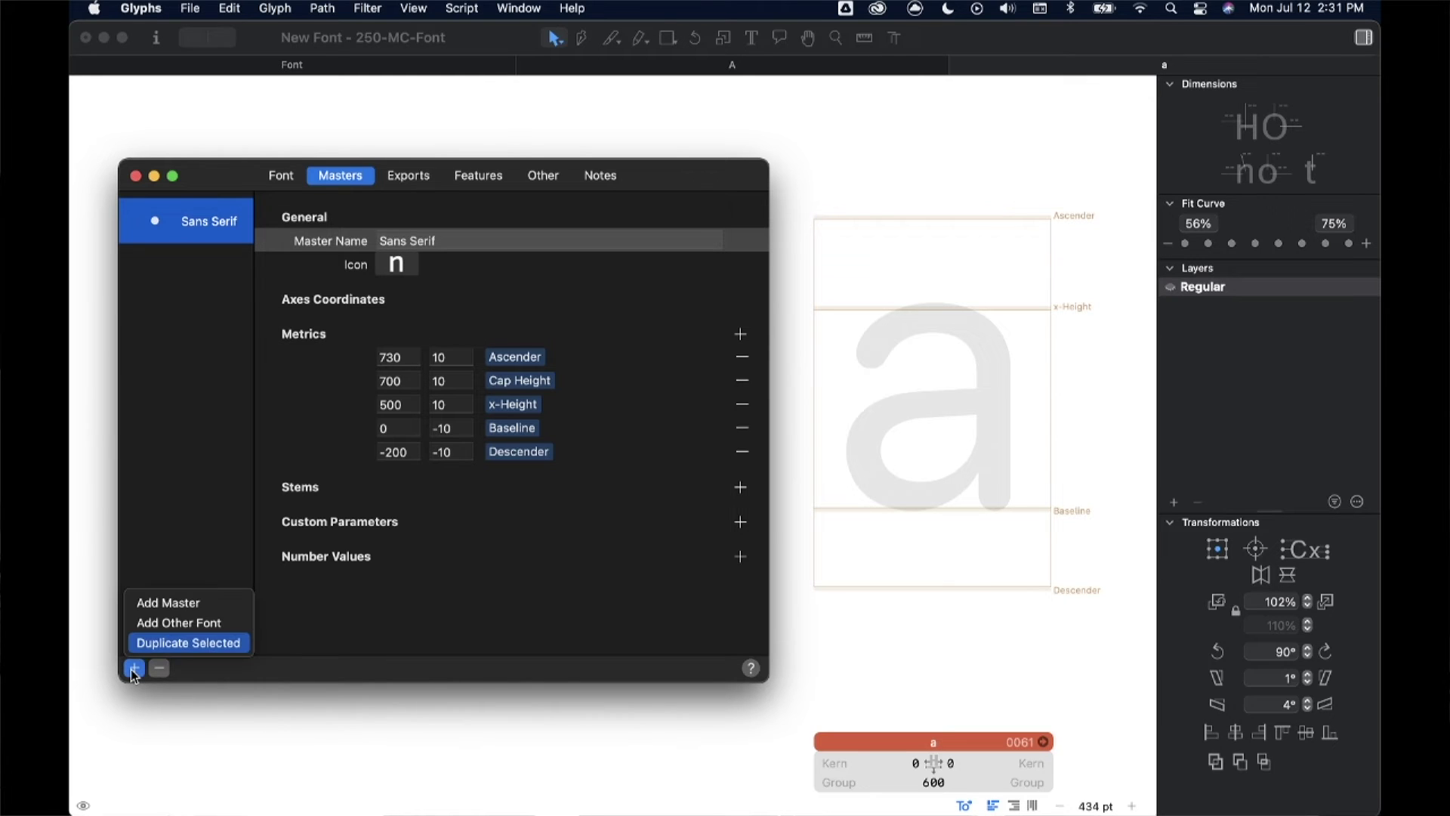
Duplicate Sans Serif and delete 'Sans ' from the copy's name, leaving 'Serif'.
{"action": "left_click", "coordinate": [215, 644]}
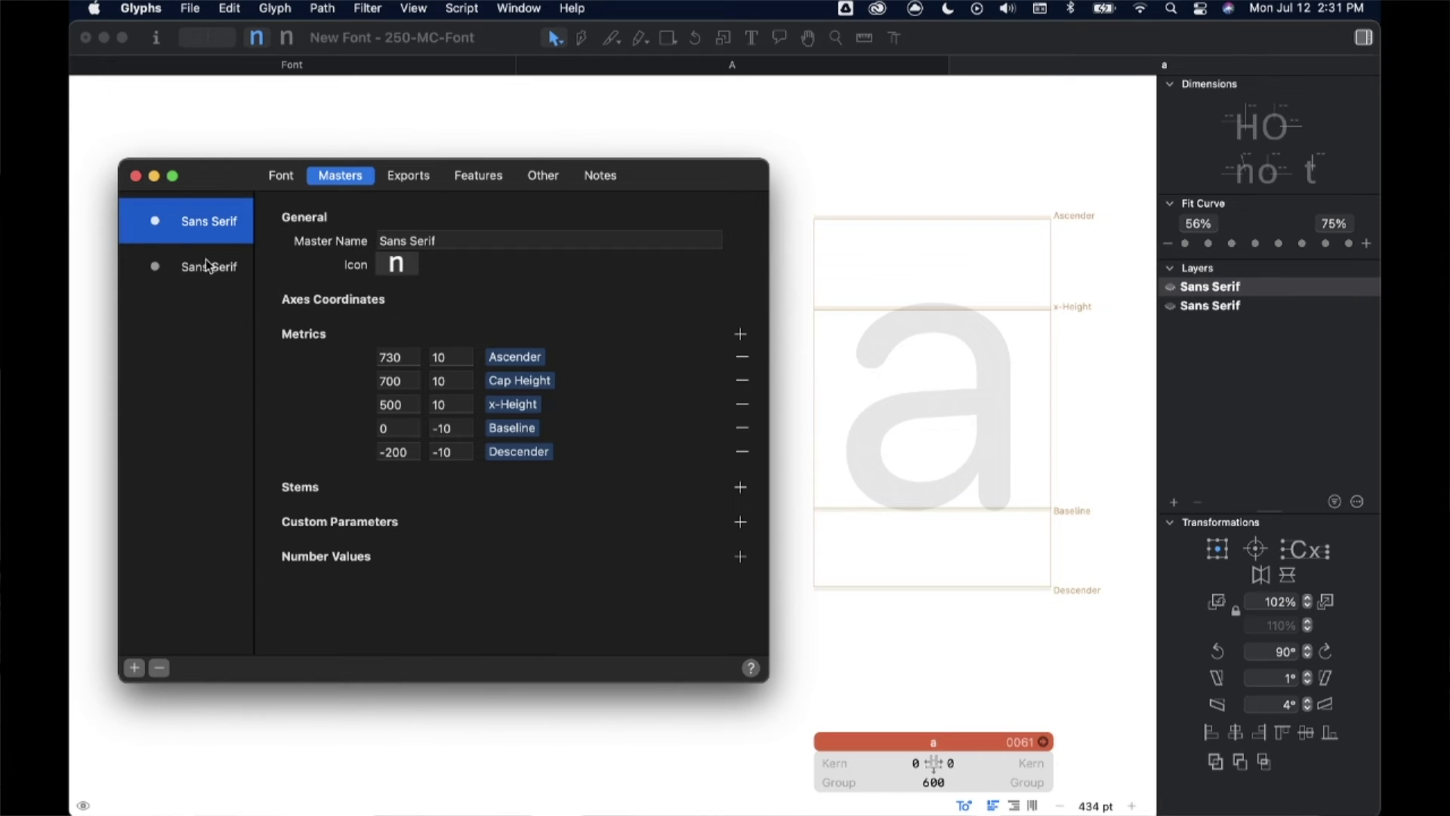
{"action": "left_click", "coordinate": [207, 261]}
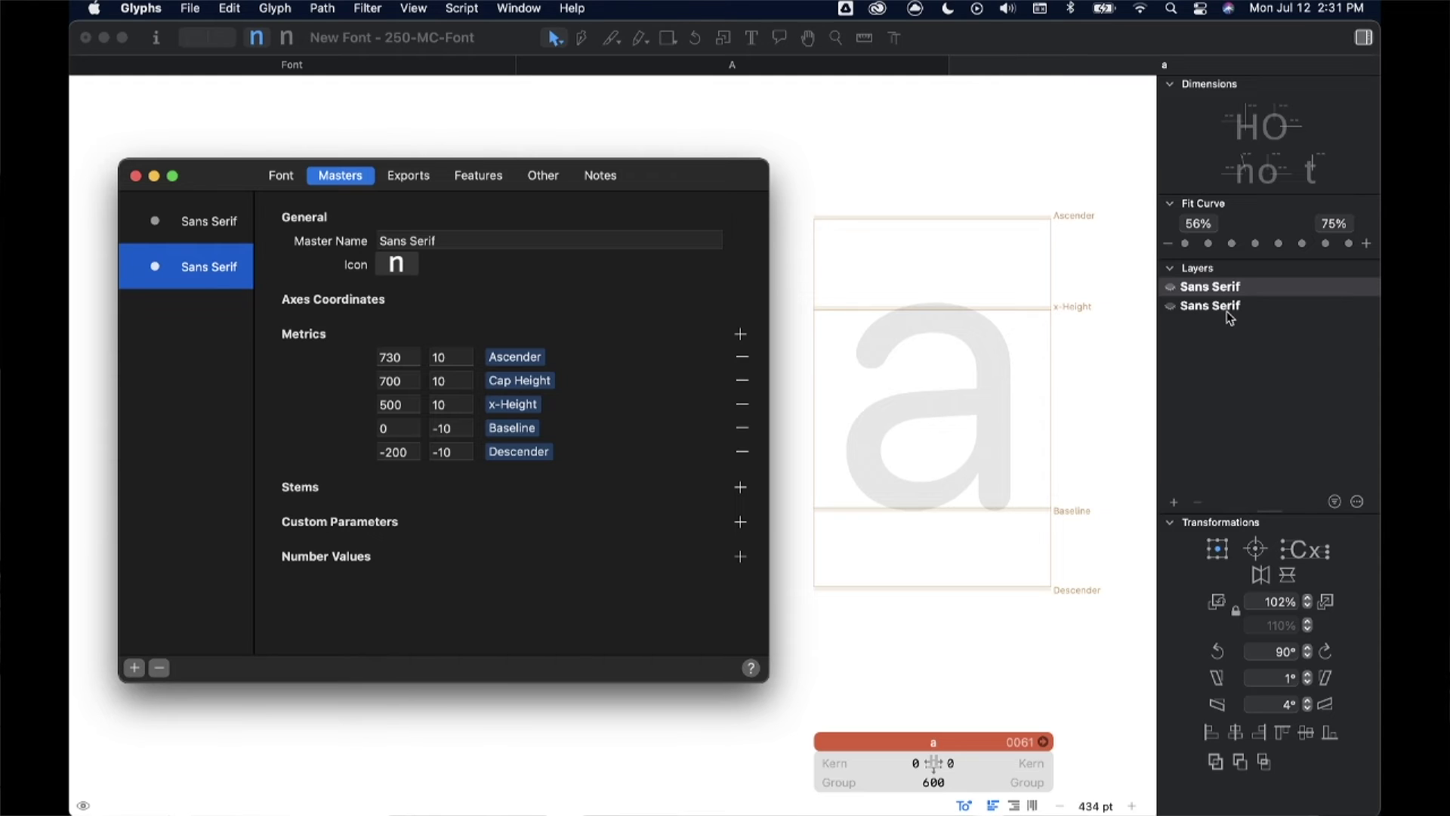
{"action": "left_click", "coordinate": [407, 240]}
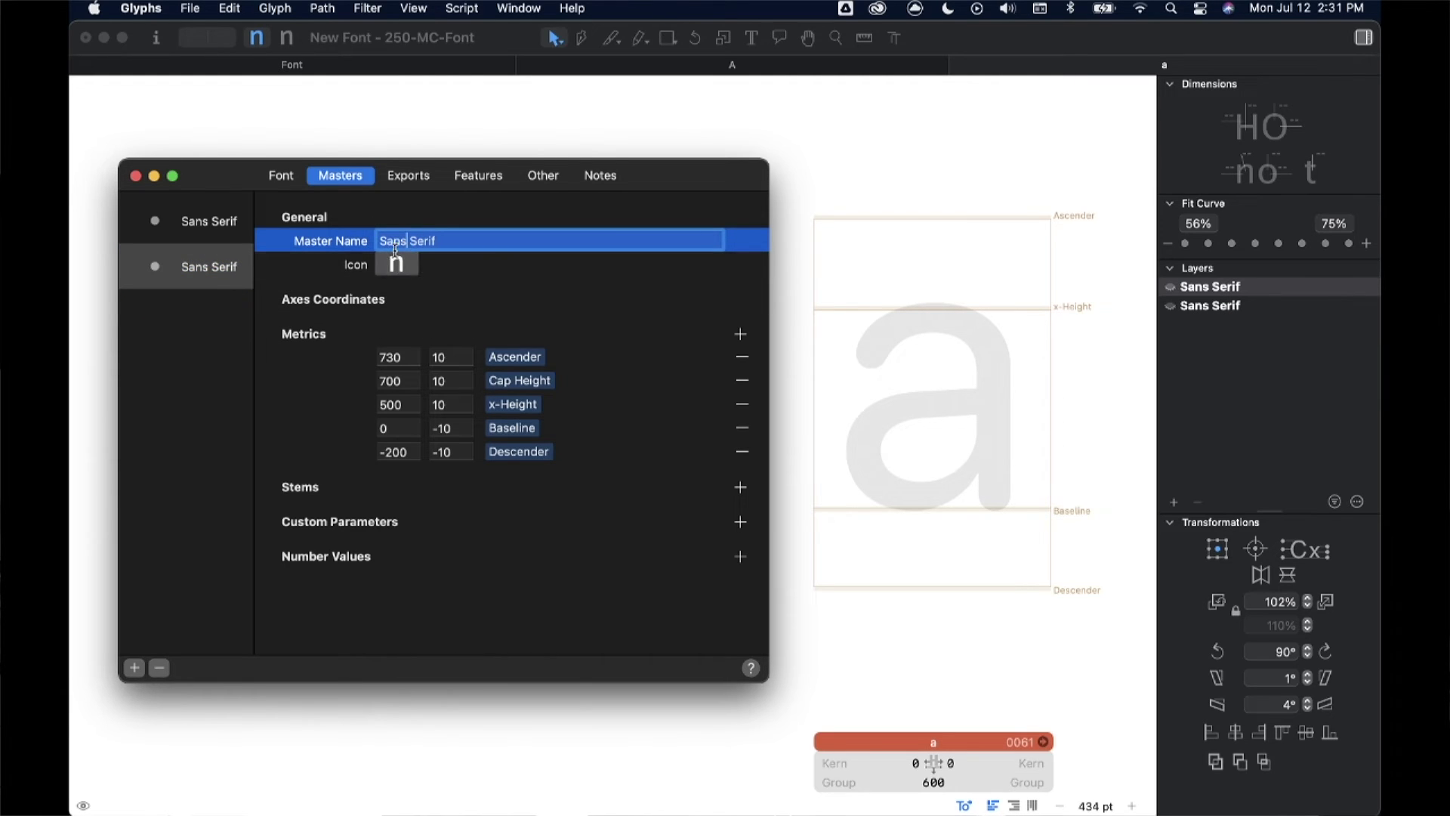
{"action": "left_click", "coordinate": [378, 240]}
{"action": "key", "text": "Delete"}
{"action": "key", "text": "Delete"}
{"action": "key", "text": "Delete"}
{"action": "key", "text": "Delete"}
{"action": "key", "text": "Delete"}
{"action": "key", "text": "Return"}
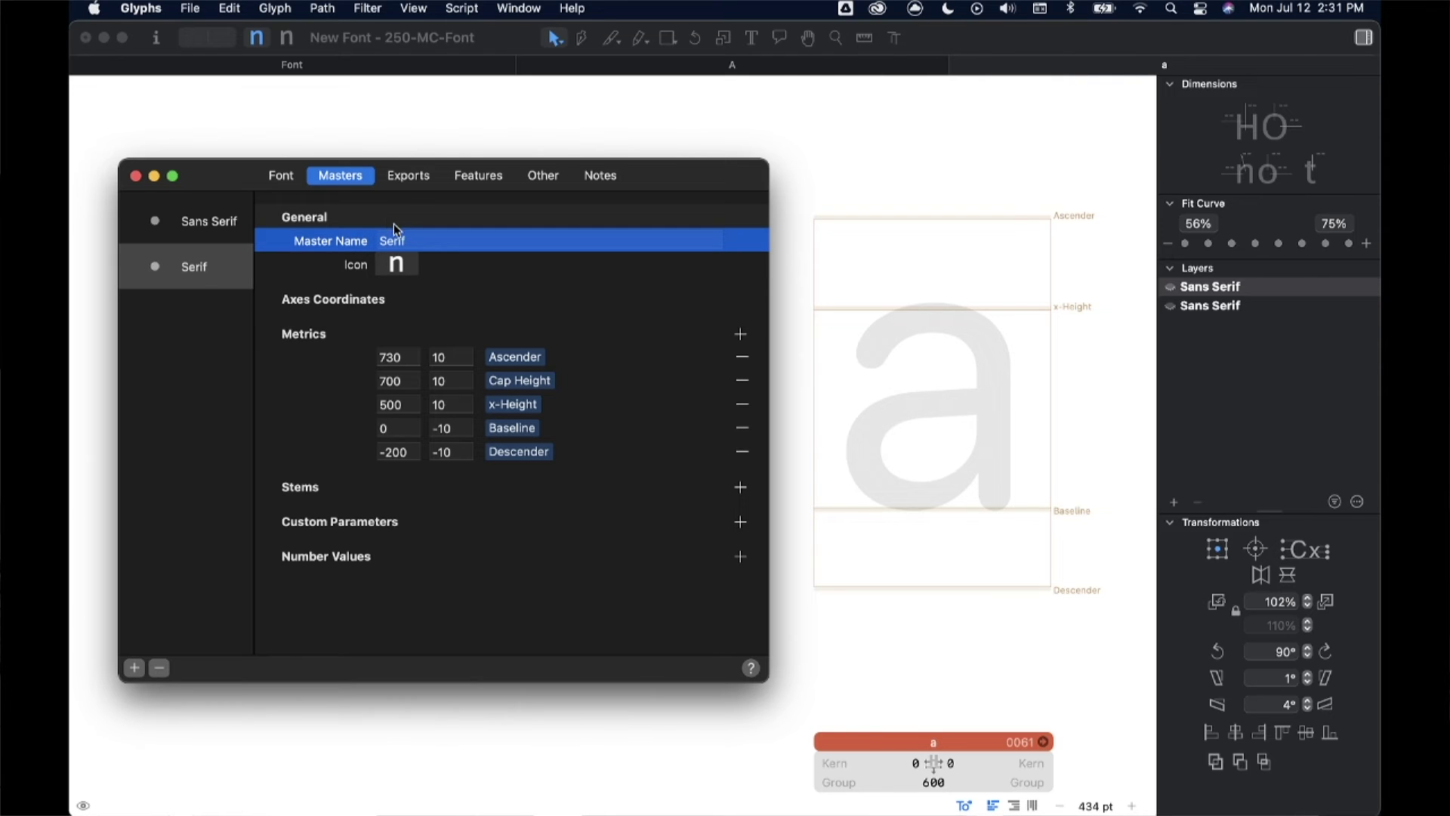
{"action": "left_click", "coordinate": [293, 275]}
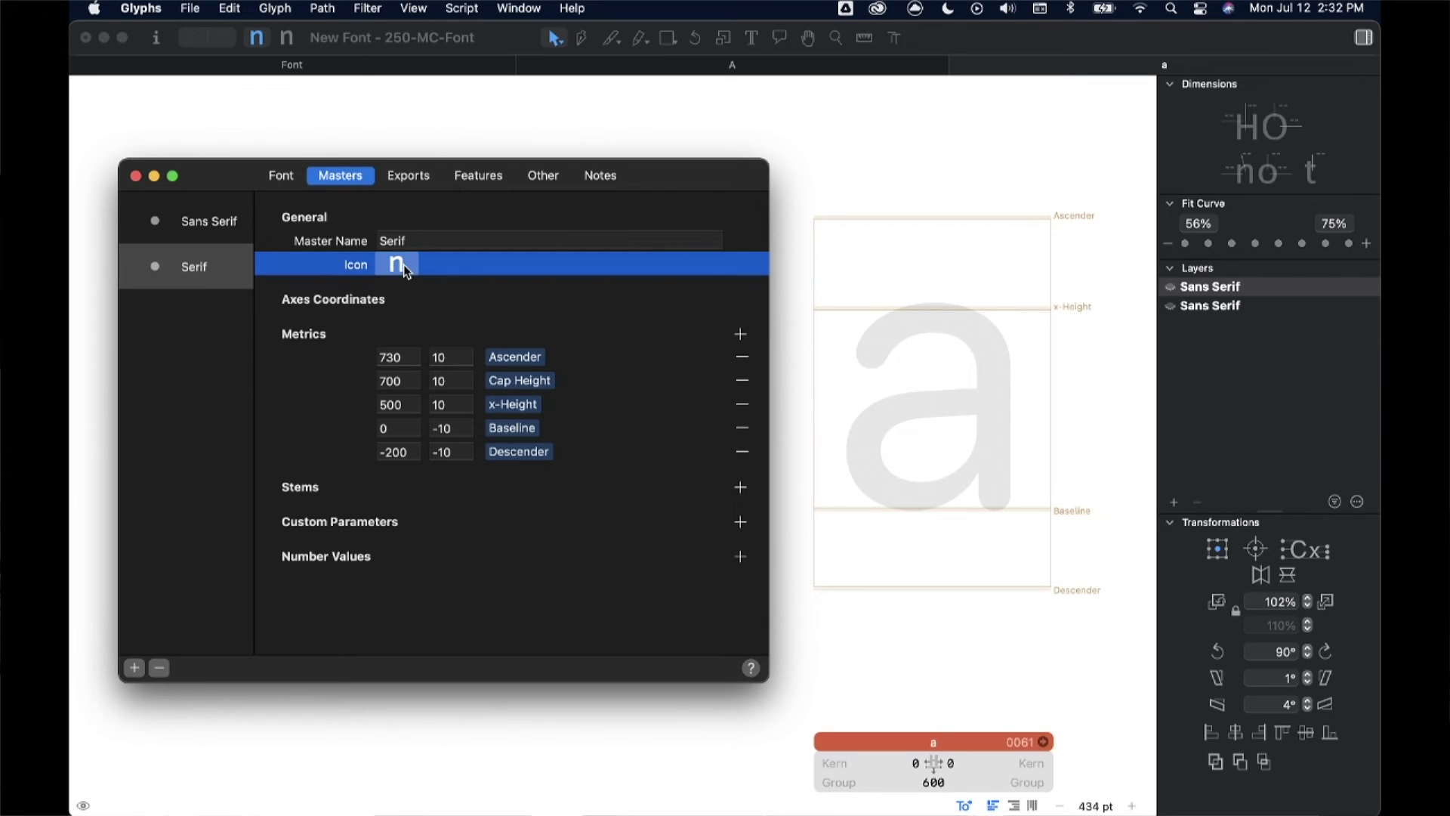
Give Sans Serif the plain sans n icon and Serif the bold serif n icon.
{"action": "left_click", "coordinate": [227, 228]}
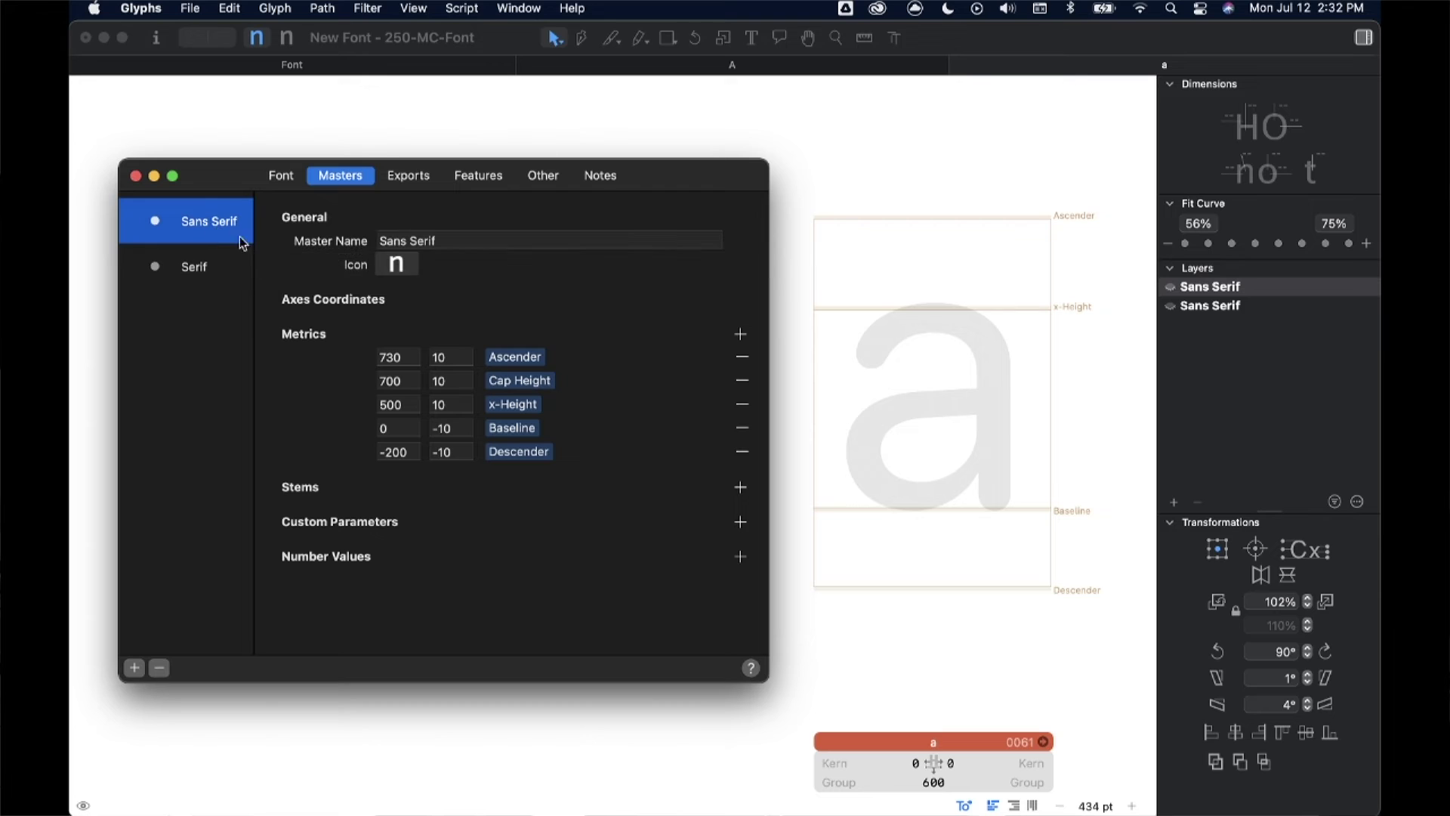
{"action": "left_click", "coordinate": [403, 266]}
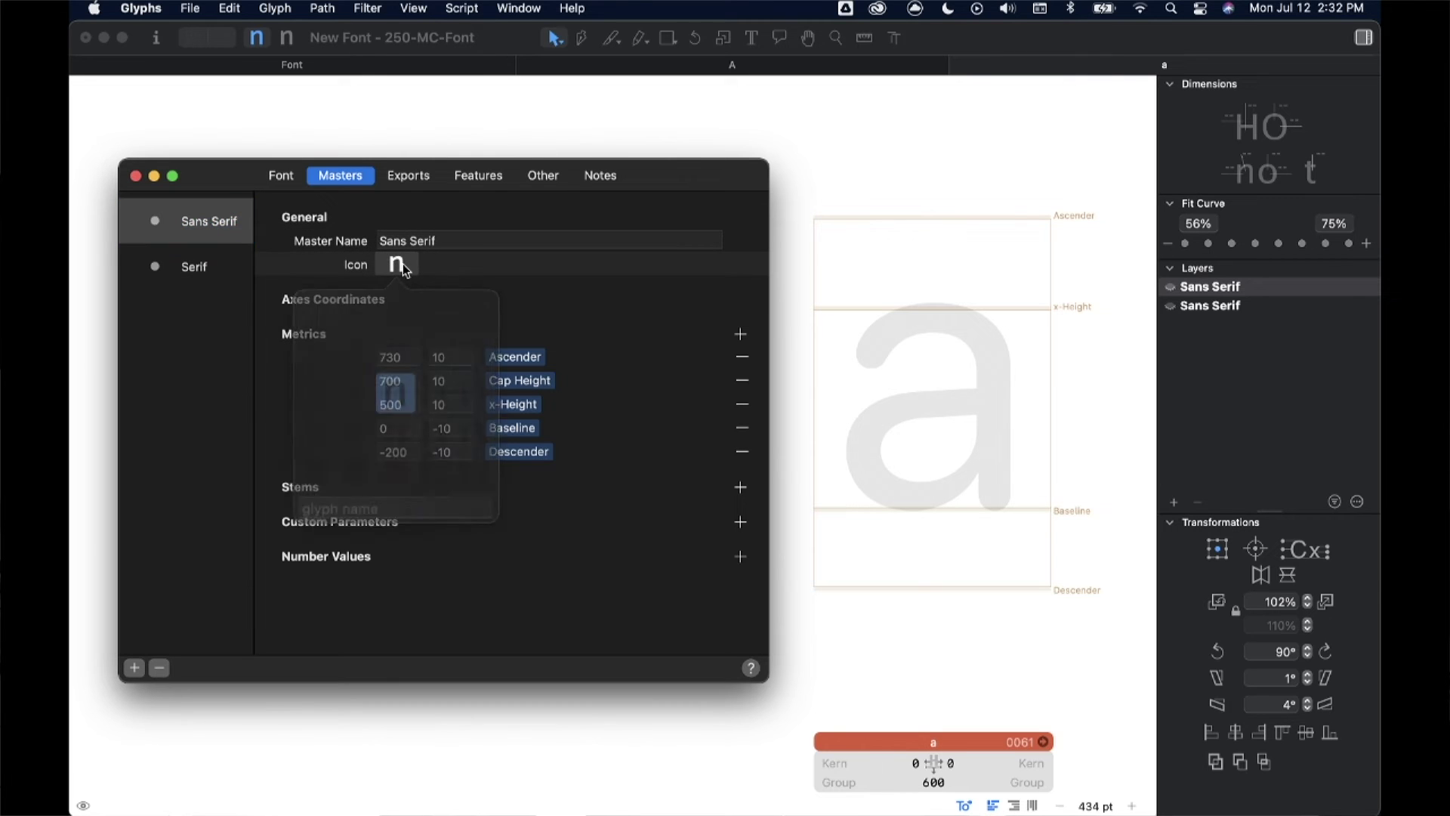
{"action": "left_click", "coordinate": [397, 308]}
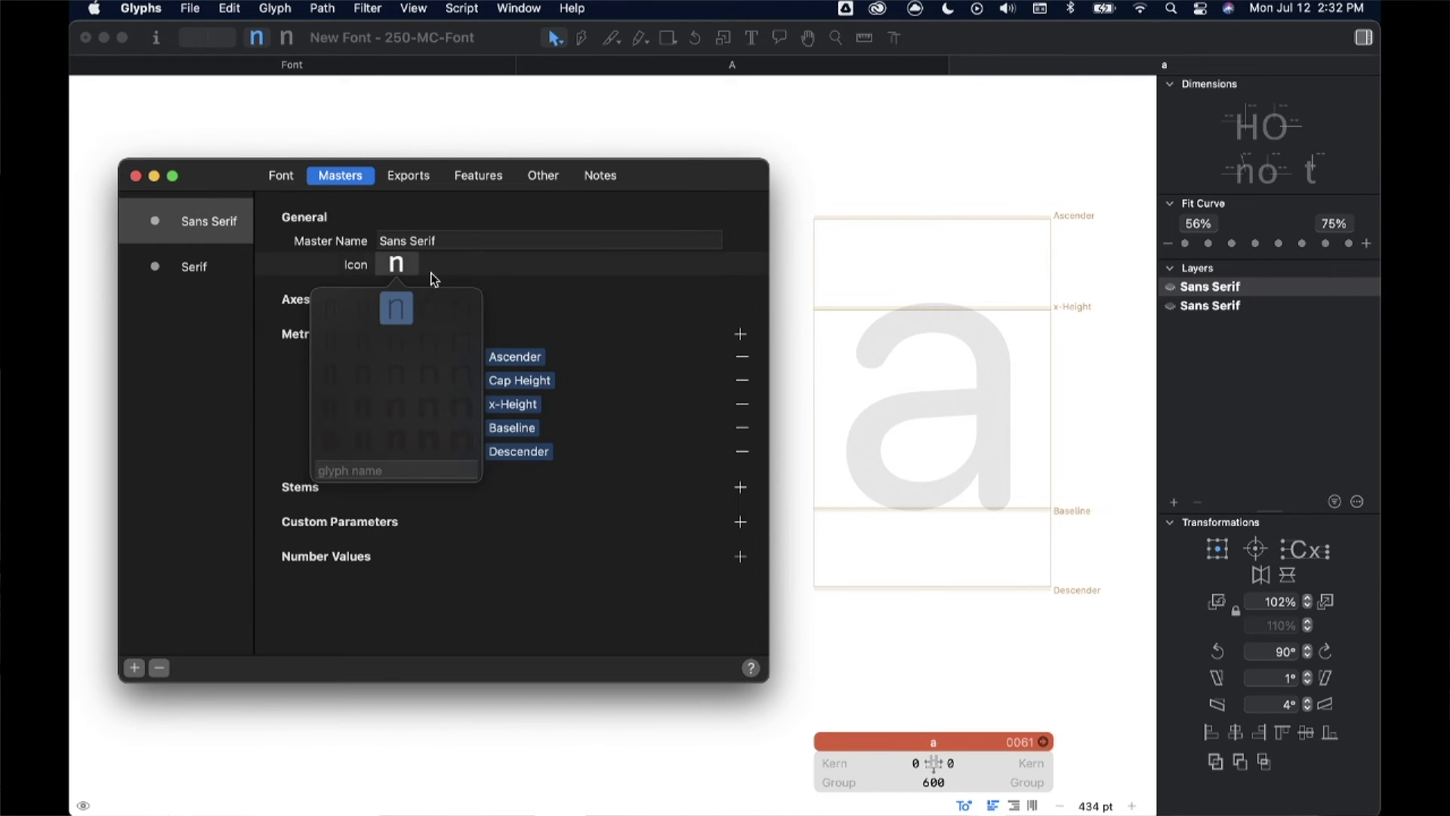
{"action": "left_click", "coordinate": [300, 261]}
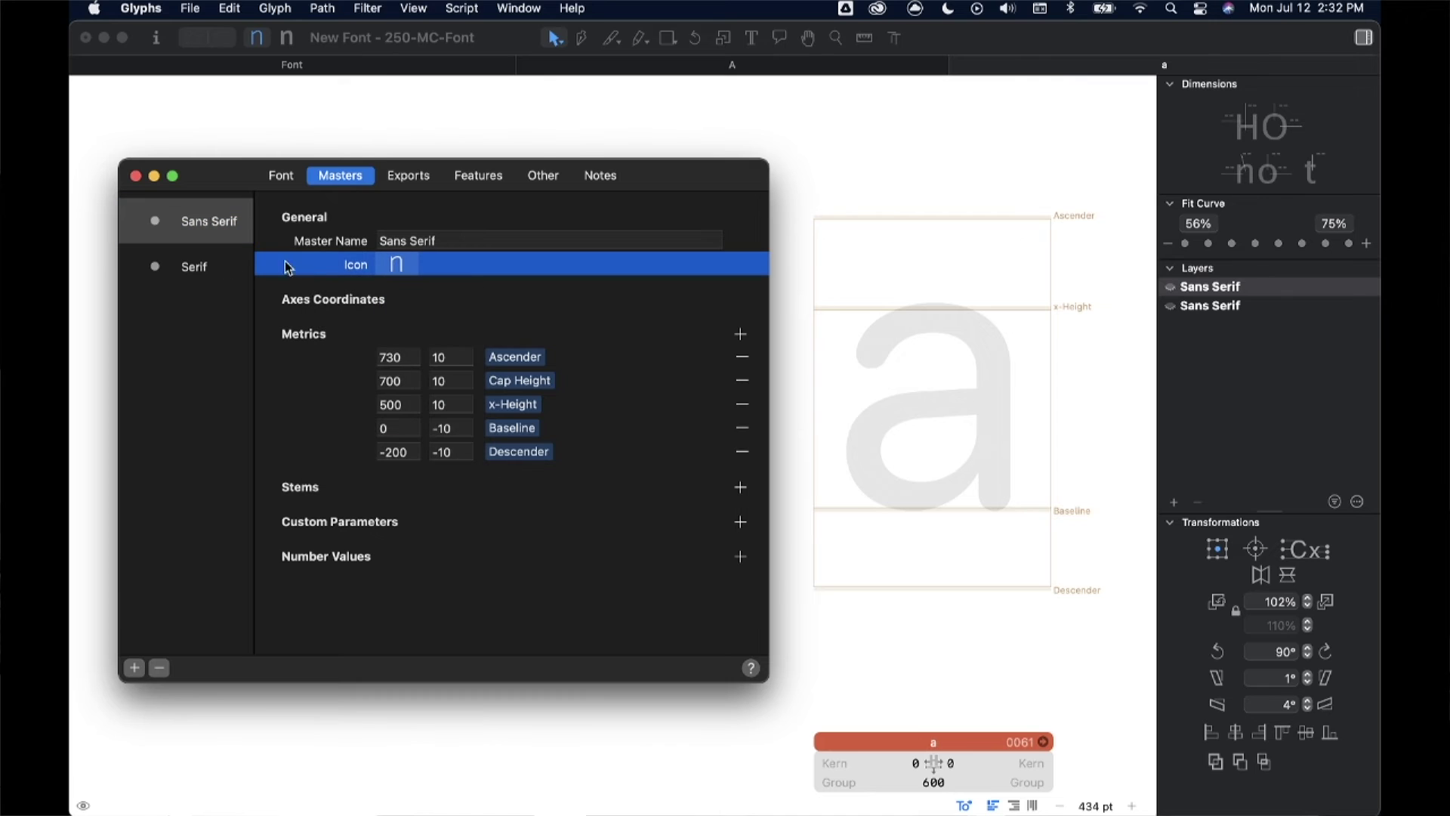
{"action": "left_click", "coordinate": [209, 269]}
{"action": "left_click", "coordinate": [398, 265]}
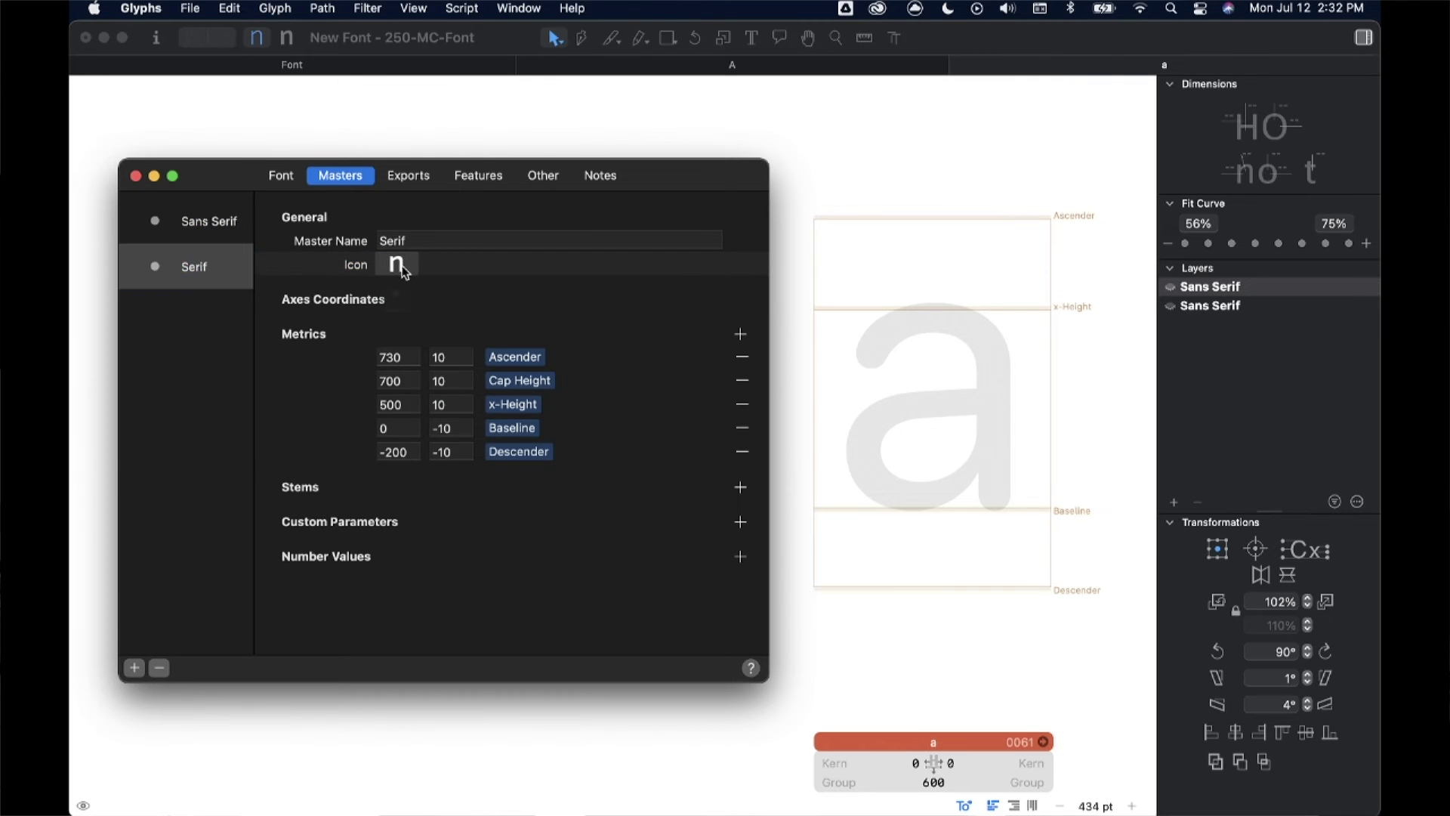
{"action": "left_click", "coordinate": [396, 444]}
{"action": "left_click", "coordinate": [498, 275]}
Switch the active editing master from Sans Serif to Serif.
{"action": "left_click", "coordinate": [260, 44]}
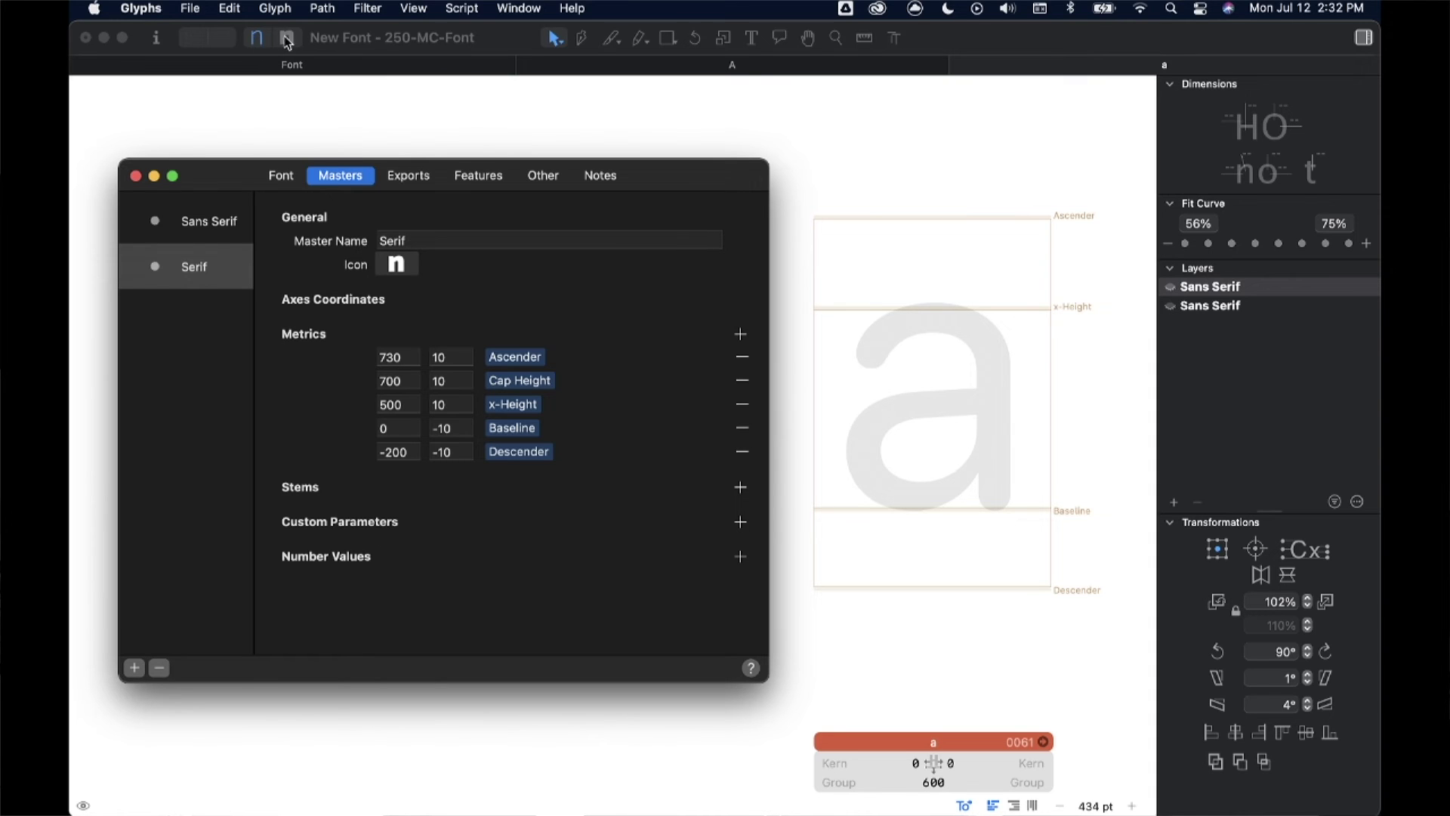
{"action": "left_click", "coordinate": [290, 42]}
{"action": "left_click", "coordinate": [252, 229]}
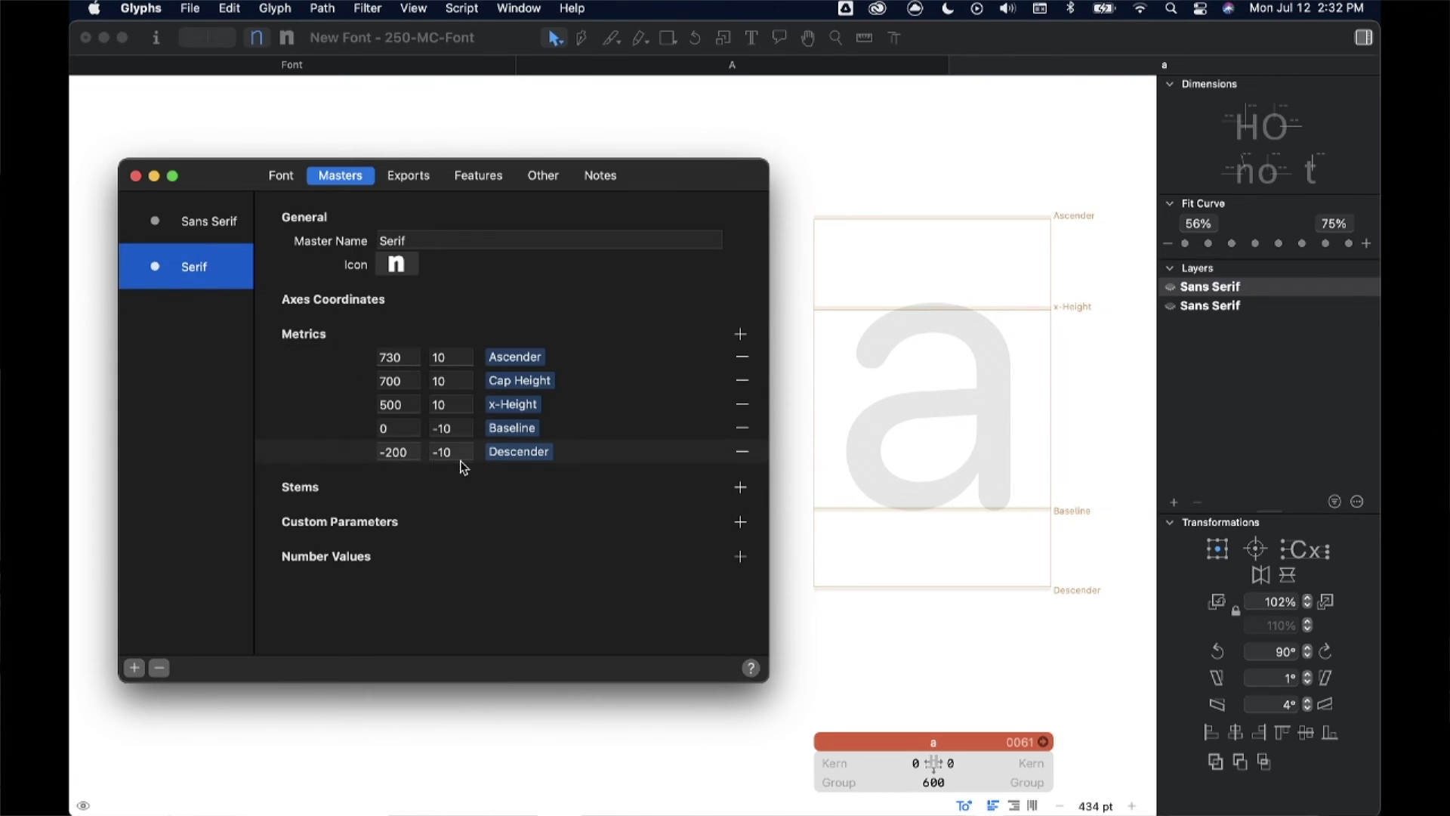
Give the Serif master an ascender overshoot of 14 and a descender overshoot of -14.
{"action": "left_click", "coordinate": [205, 228]}
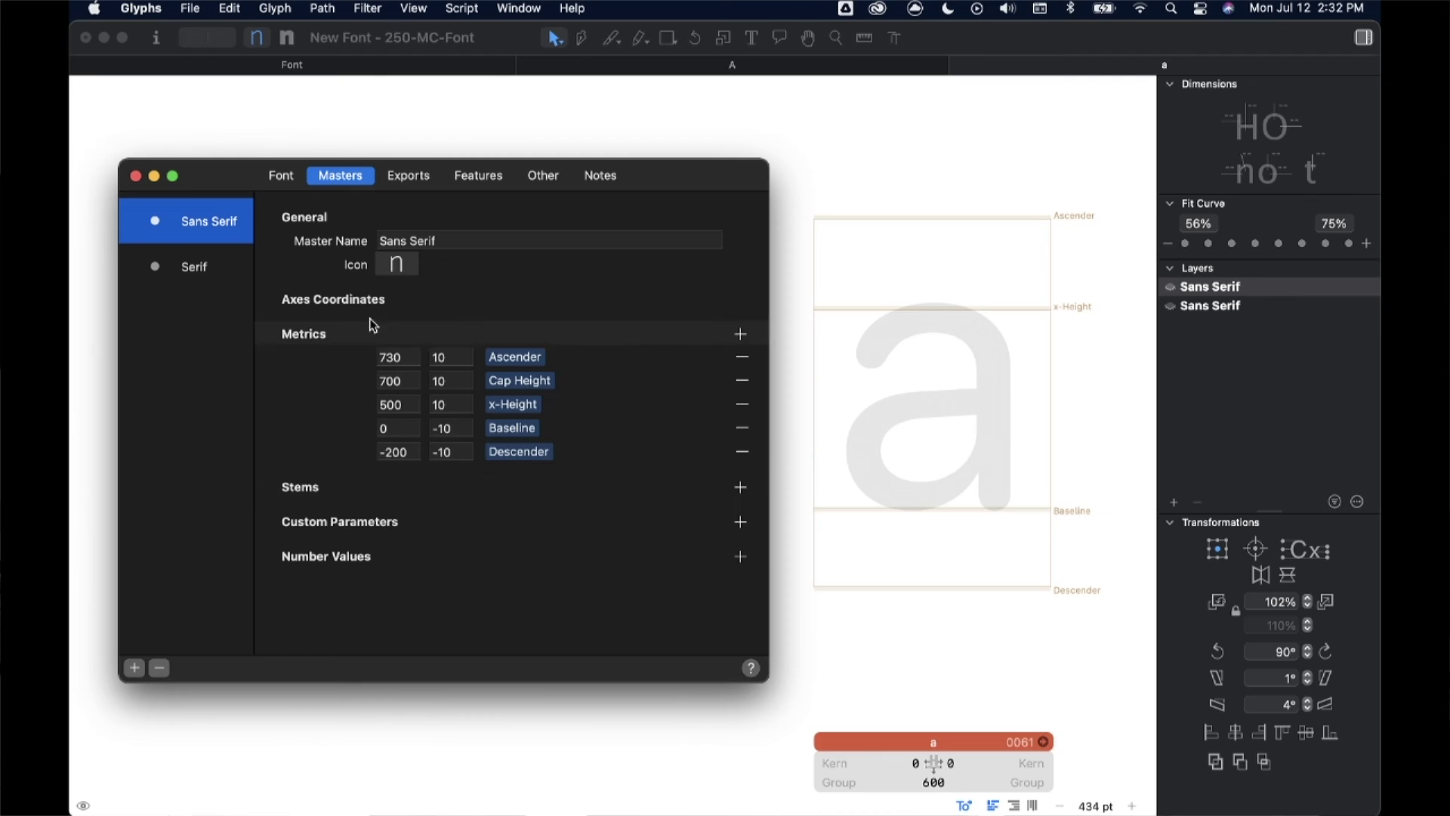
{"action": "left_click", "coordinate": [200, 269]}
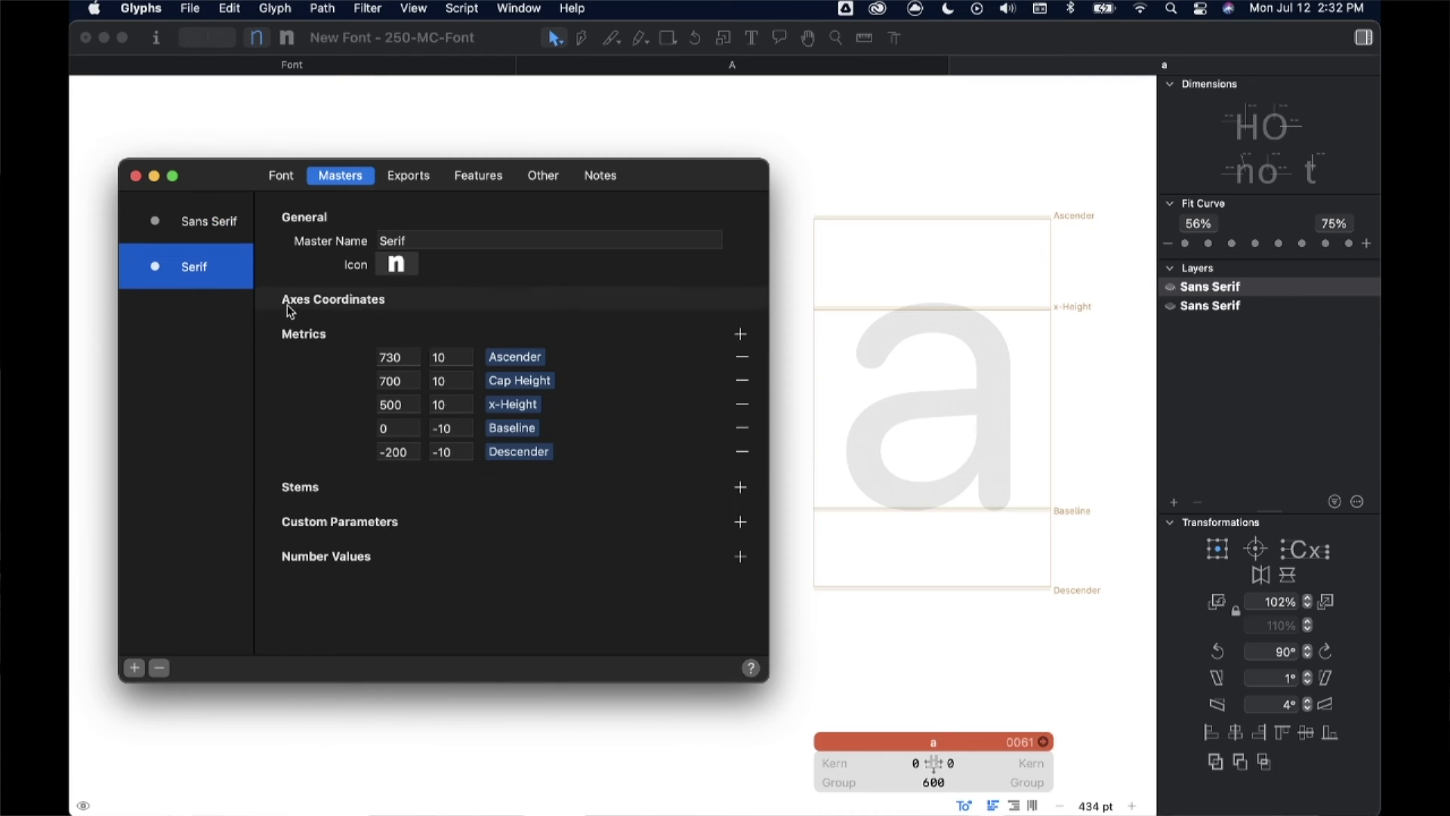
{"action": "left_click", "coordinate": [450, 360]}
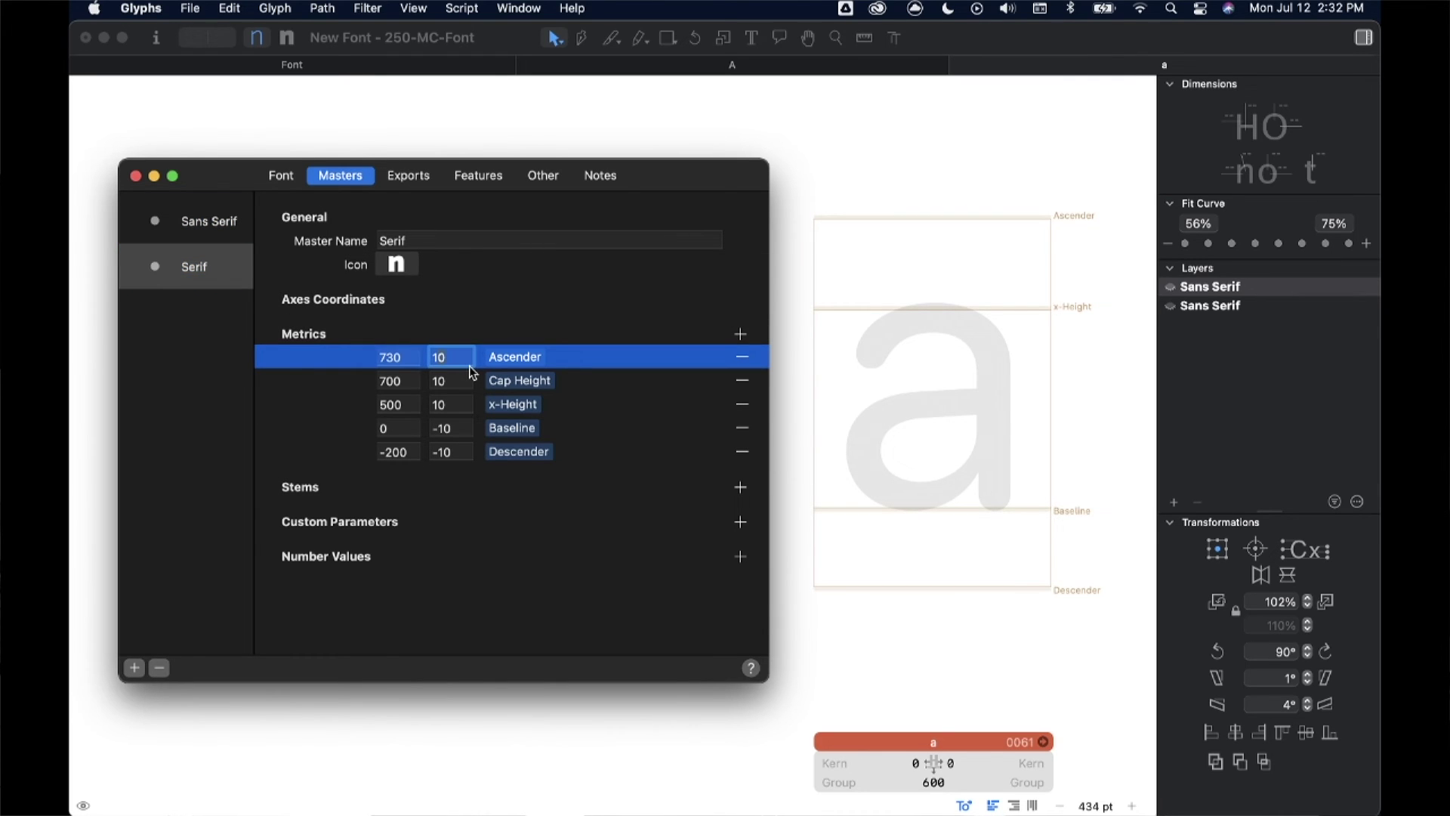
{"action": "left_click", "coordinate": [445, 453]}
{"action": "key", "text": "BackSpace"}
{"action": "type", "text": "4"}
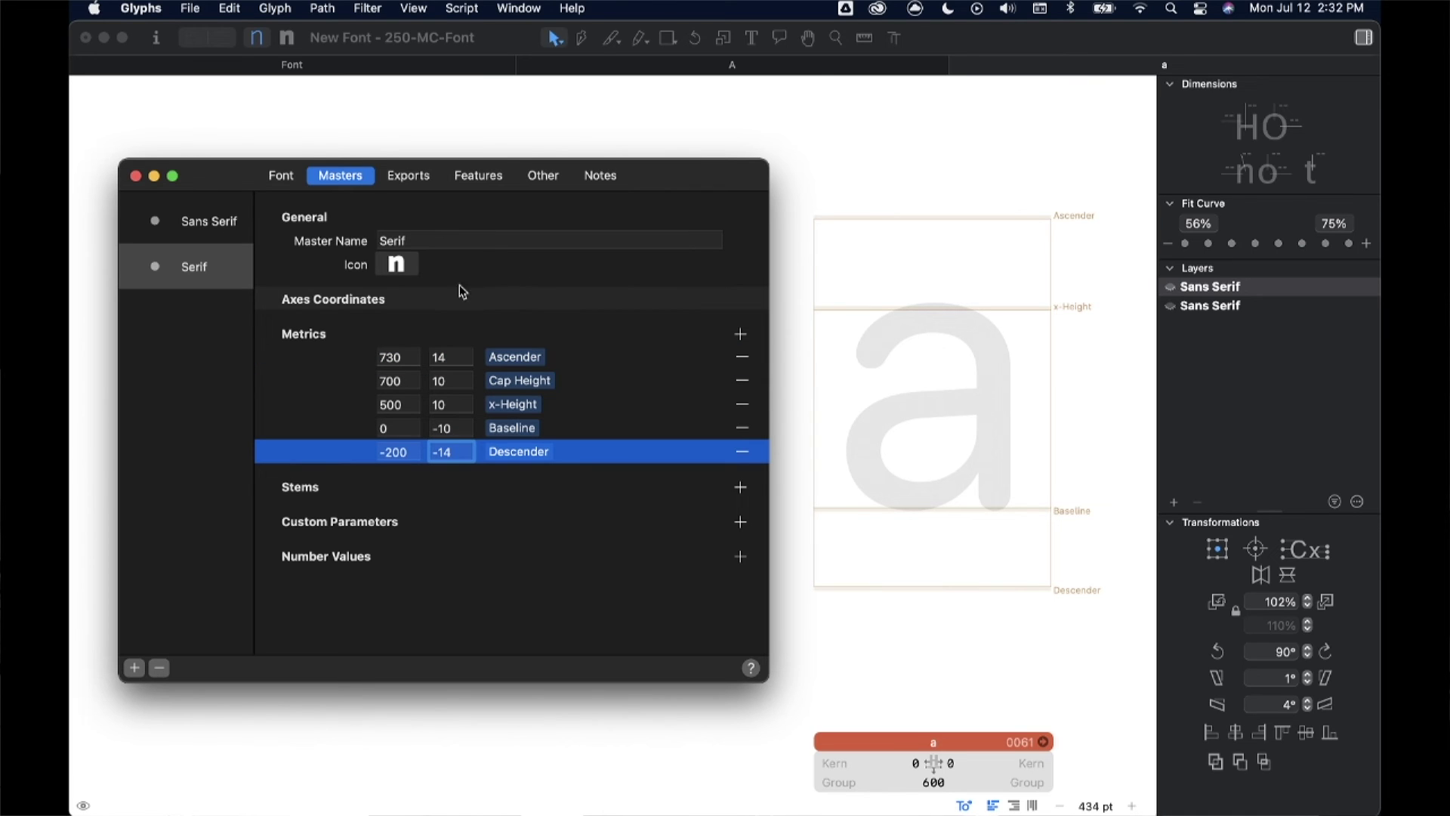